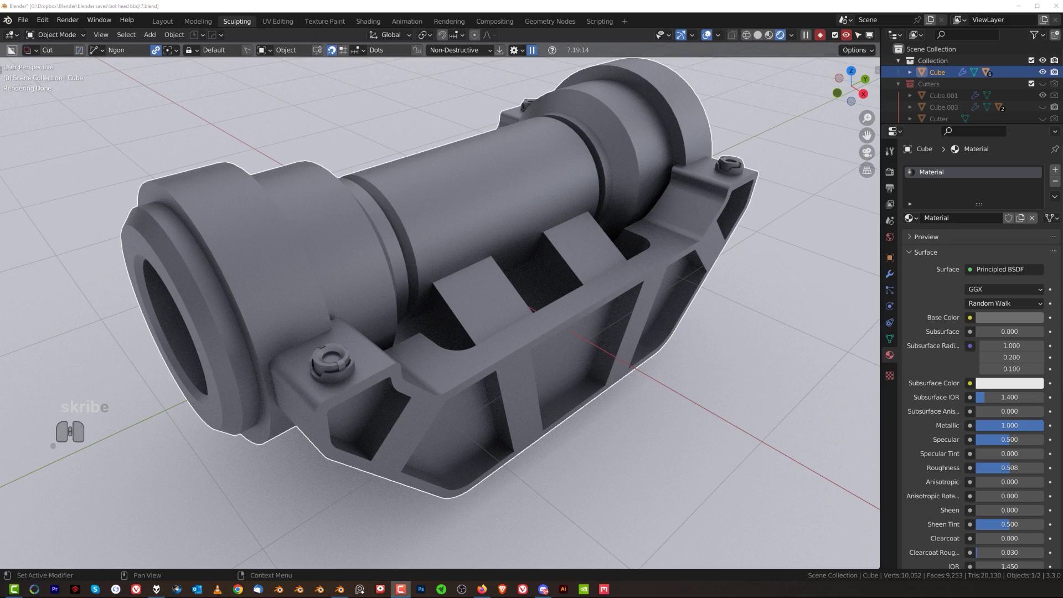
- Try a 30° HardOps bevel on the whole cylinder-and-bracket object, check the resulting geometry, and undo it
left_click(468, 225)
key("q")
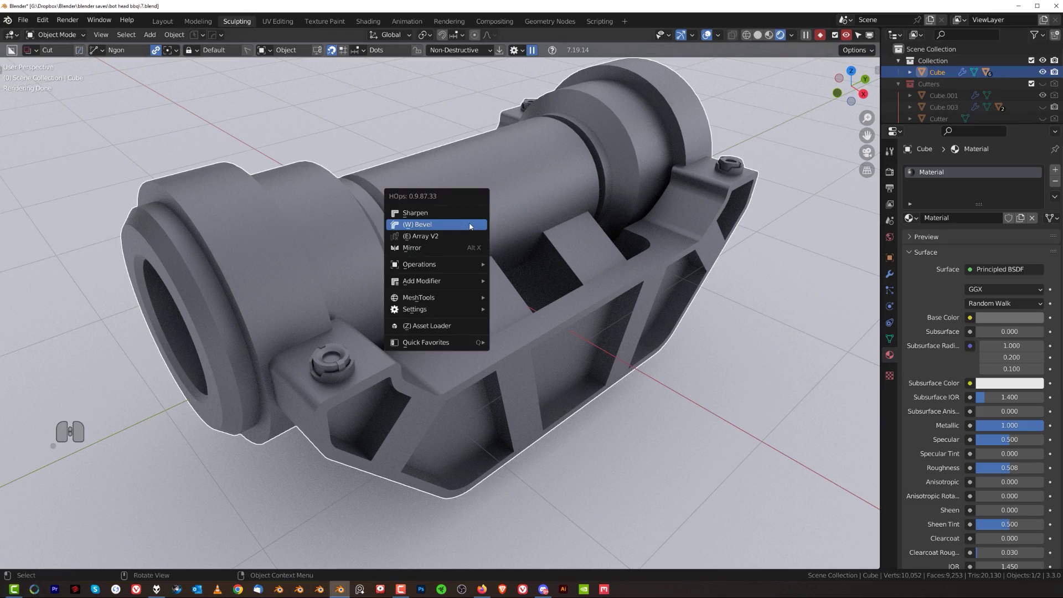
left_click(470, 225)
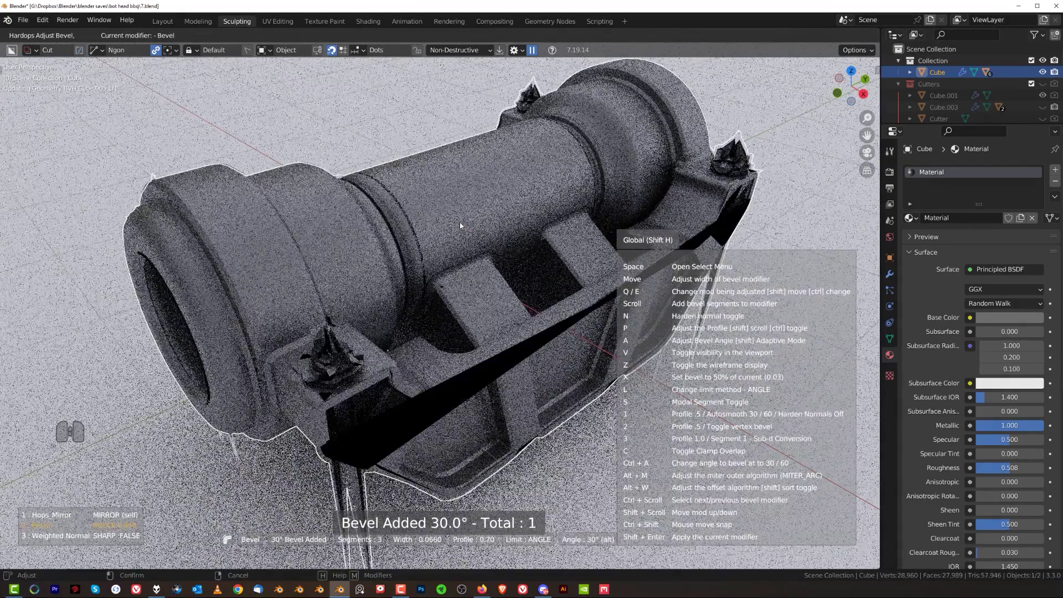
left_click(460, 224)
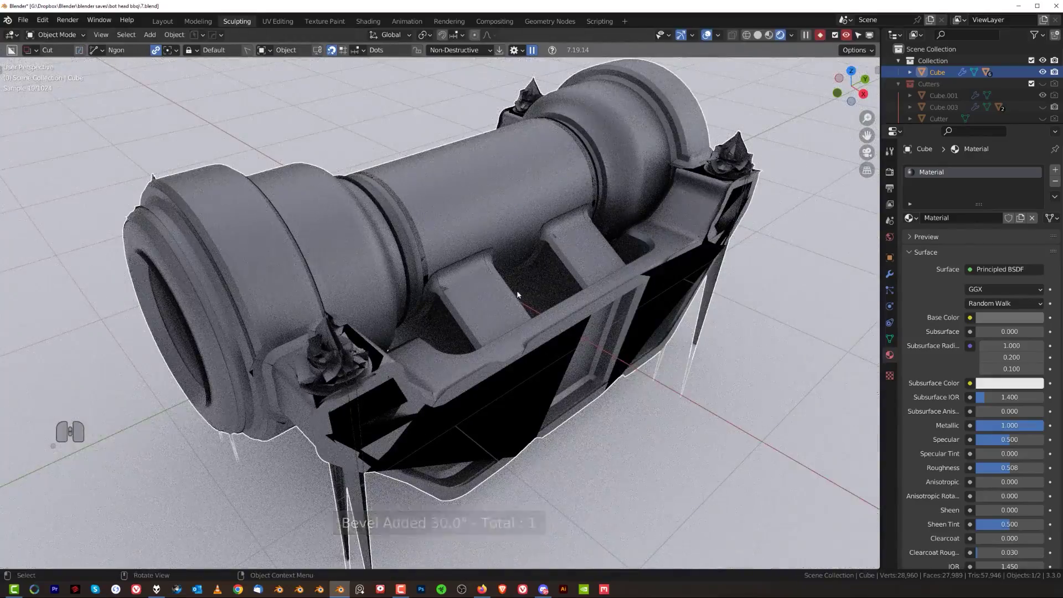
middle_click_drag(517, 290, 509, 281)
scroll(507, 281, "up", 2)
middle_click_drag(364, 239, 427, 280, "shift")
scroll(427, 280, "down", 1)
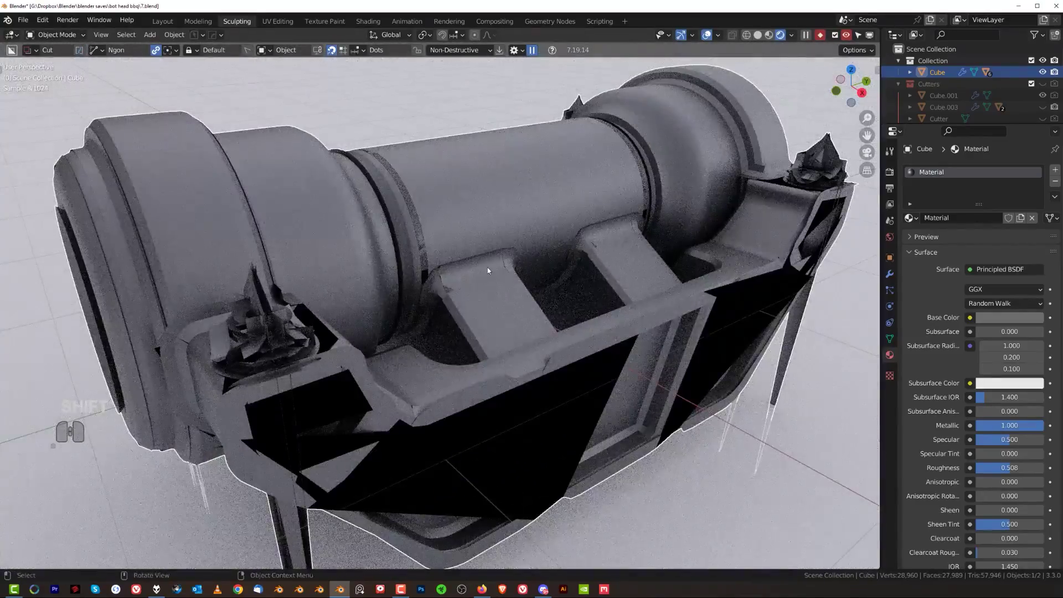
key("ctrl+z")
- Examine the mesh topology around the angled blocks and the corner bolt in Edit Mode
key("Tab")
scroll(491, 249, "up", 4)
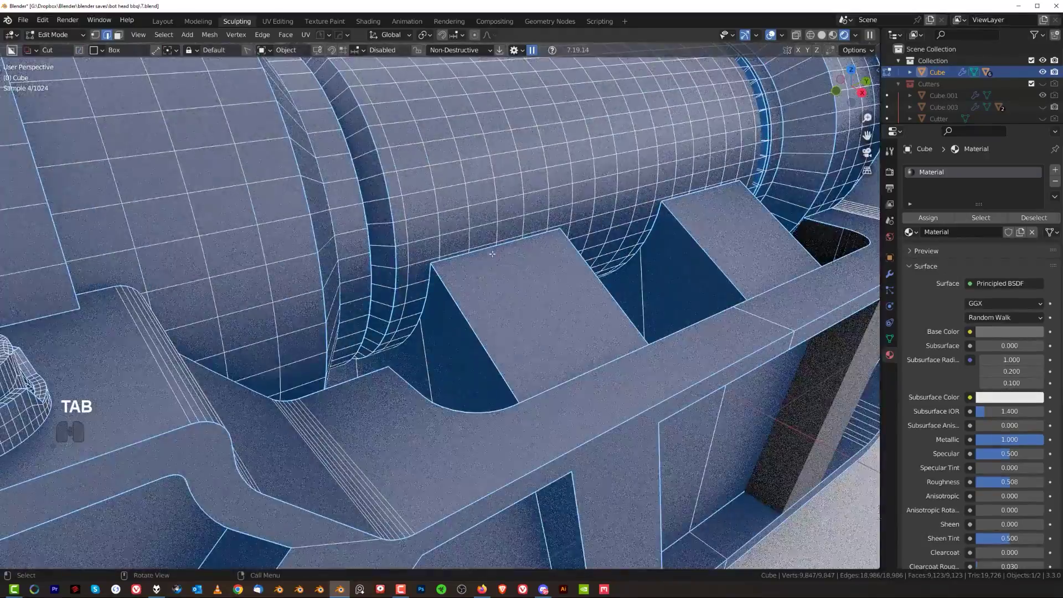
left_click(491, 248)
scroll(491, 248, "down", 3)
middle_click_drag(222, 299, 382, 283, "shift")
scroll(382, 283, "up", 4)
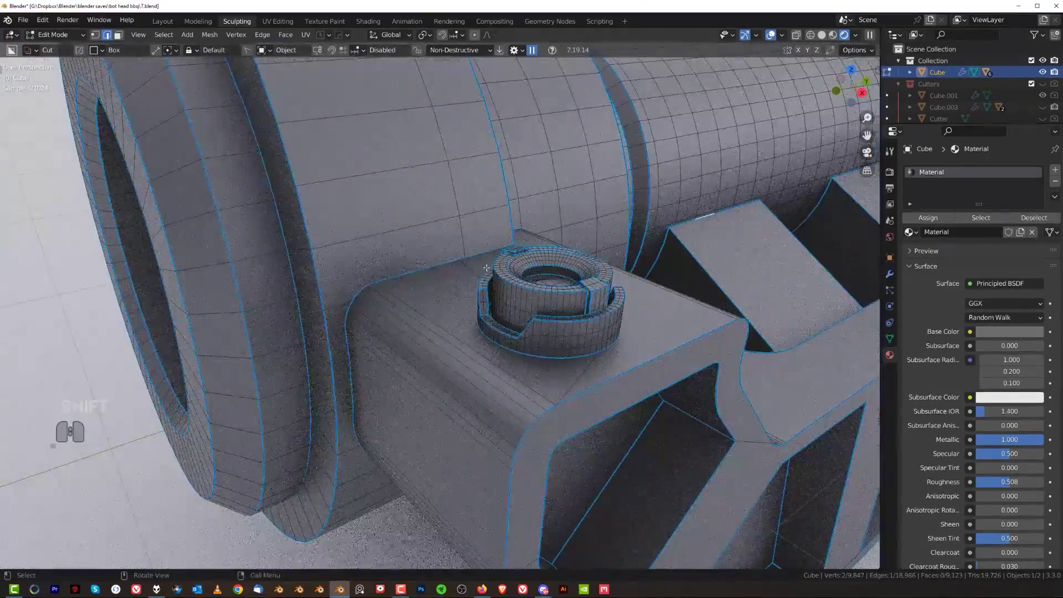
middle_click_drag(521, 277, 461, 292, "shift")
scroll(460, 293, "up", 4)
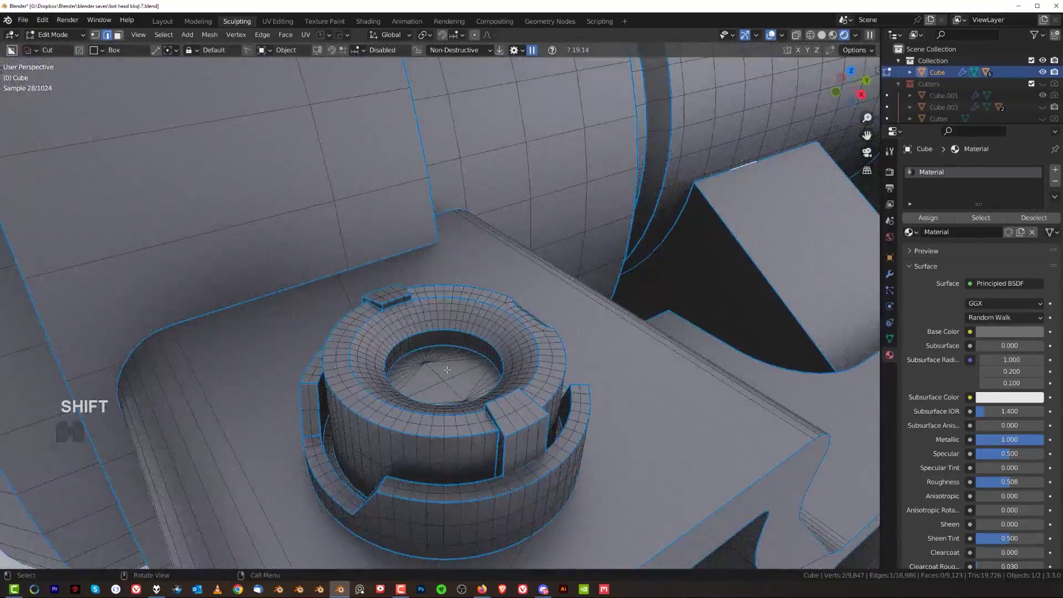
scroll(465, 372, "down", 6)
scroll(481, 377, "down", 3)
middle_click_drag(539, 287, 530, 238, "shift")
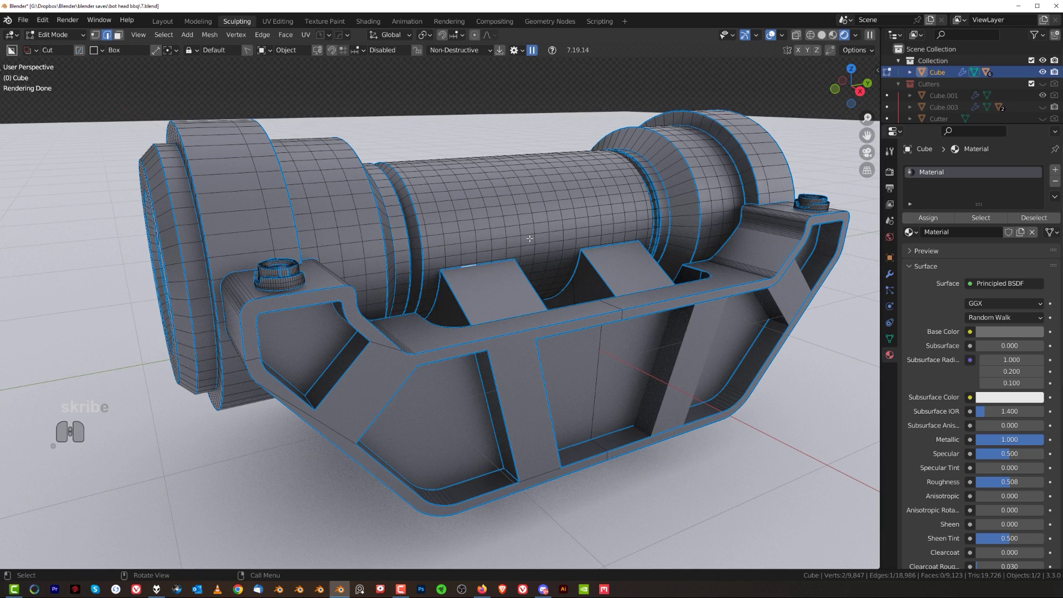
- Save the file and return the object to Object Mode
key("ctrl+s")
middle_click_drag(513, 269, 559, 174)
key("Tab")
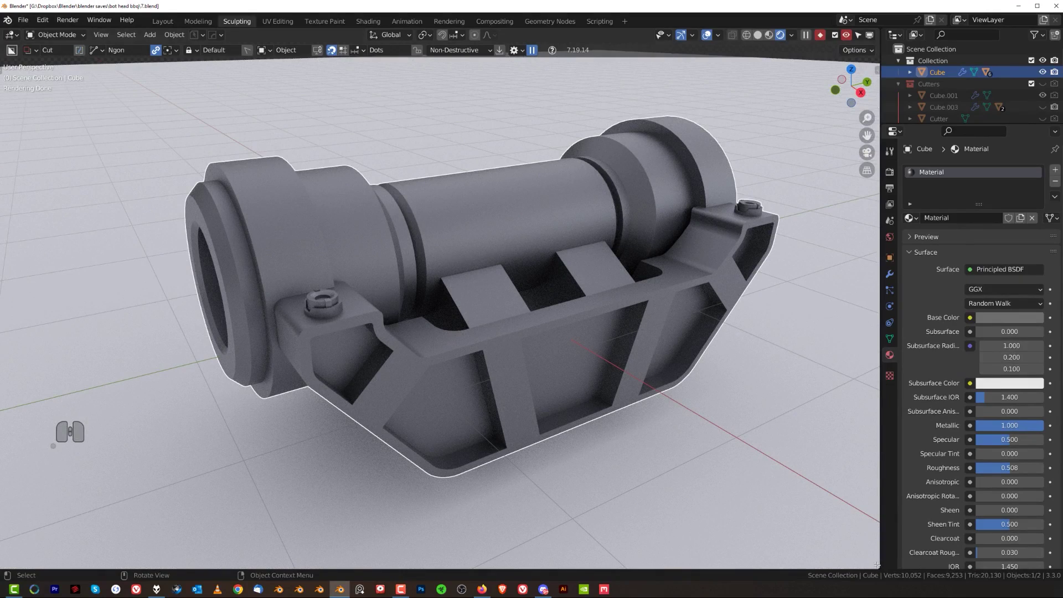
- Split the 3D viewport horizontally and turn the lower area into a Shader Editor
left_click_drag(877, 565, 864, 330)
left_click(11, 336)
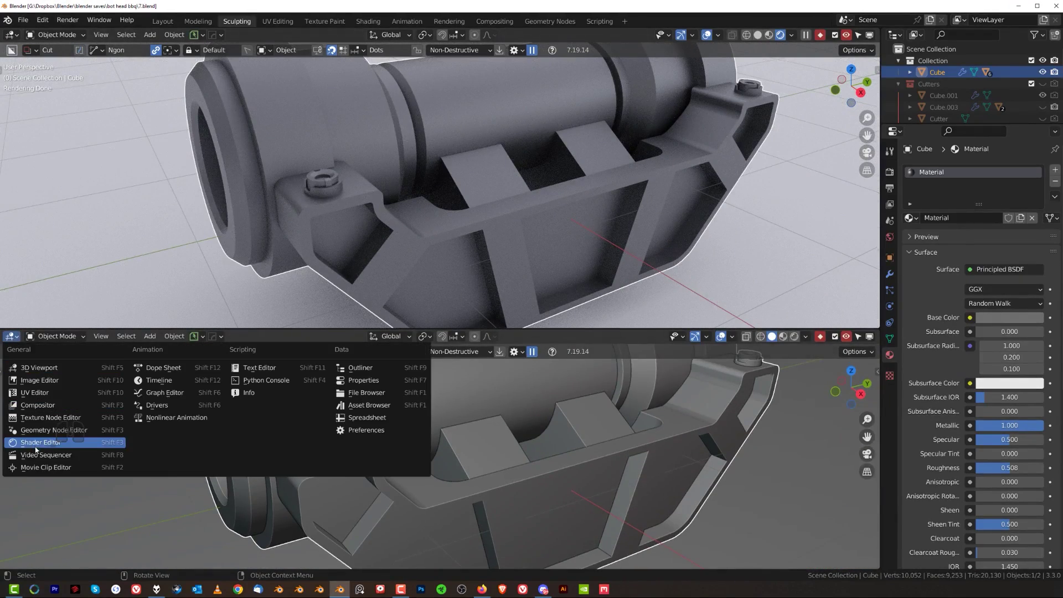
left_click(35, 445)
- Add a Bevel node to the material and connect its Normal output to the Principled BSDF's Normal input
key("shift+a")
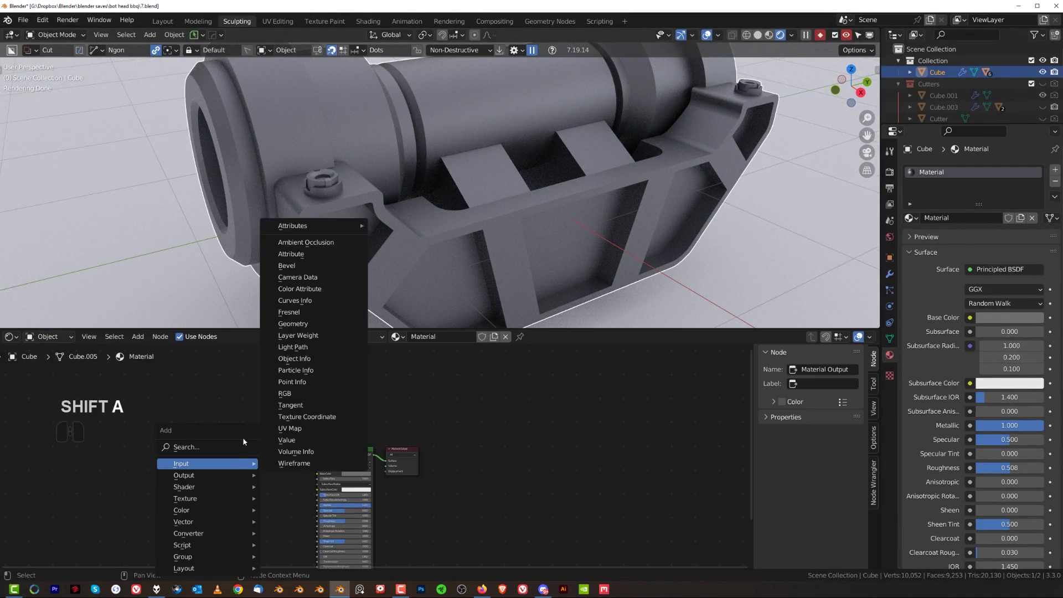
left_click(244, 443)
type("bev")
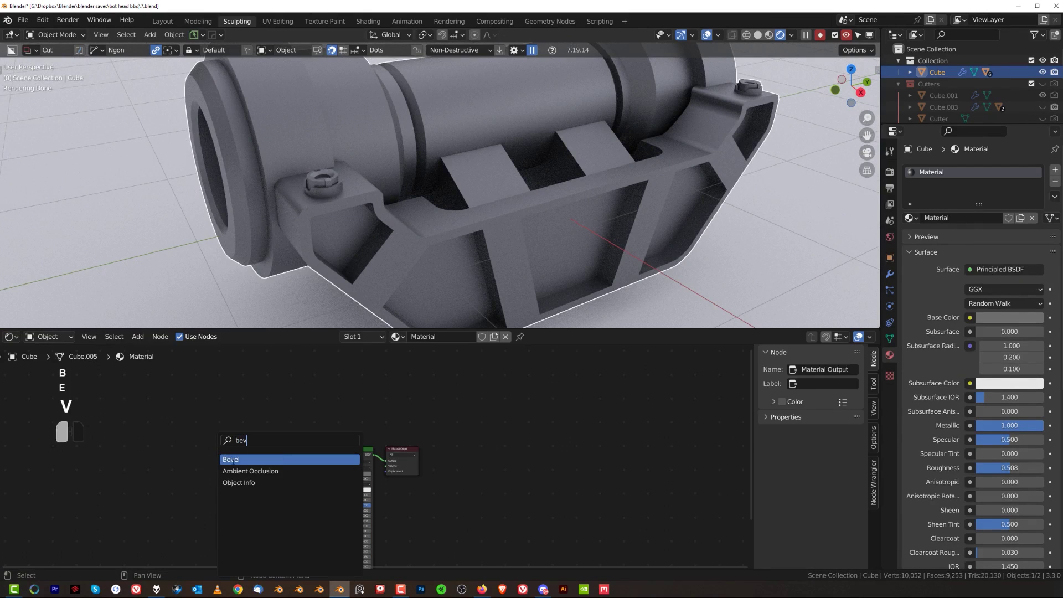
left_click(233, 460)
left_click(241, 525)
scroll(280, 512, "up", 6)
middle_click_drag(261, 540, 339, 421, "shift")
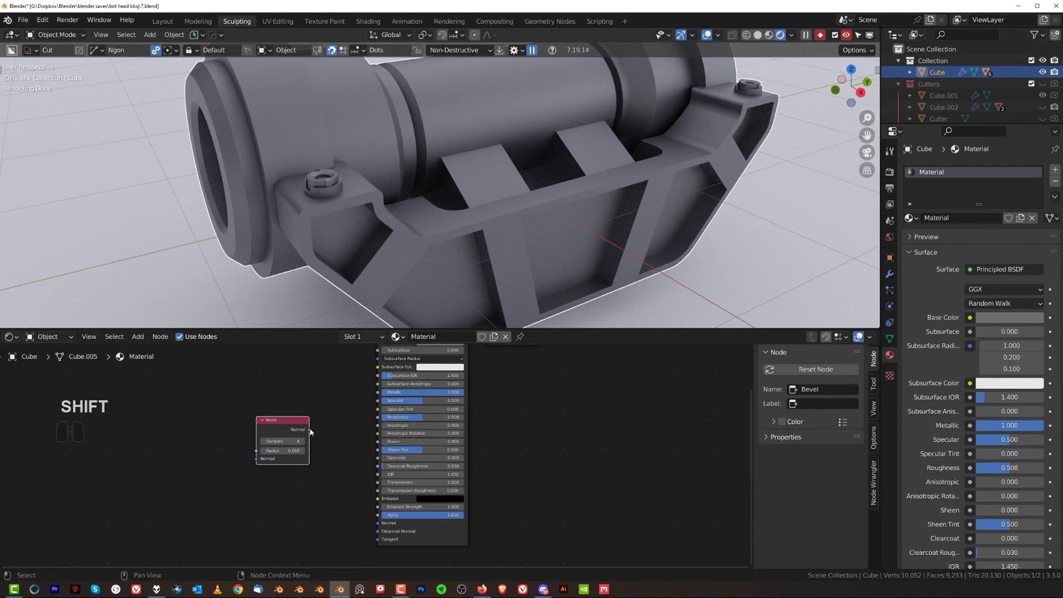
left_click_drag(310, 430, 378, 523)
scroll(382, 459, "up", 2)
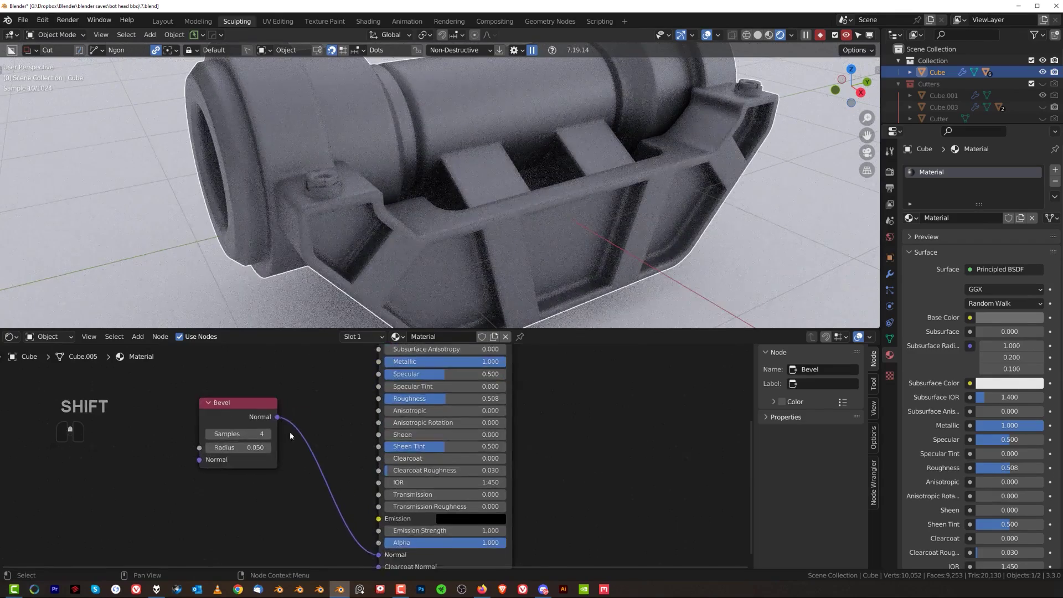
- Set the Bevel node's samples to 9 and its radius to 0.01
middle_click_drag(291, 436, 296, 456, "shift")
scroll(296, 456, "up", 1)
left_click(270, 453)
left_click(271, 453)
left_click(270, 452)
left_click(270, 453)
left_click(270, 452)
left_click(250, 469)
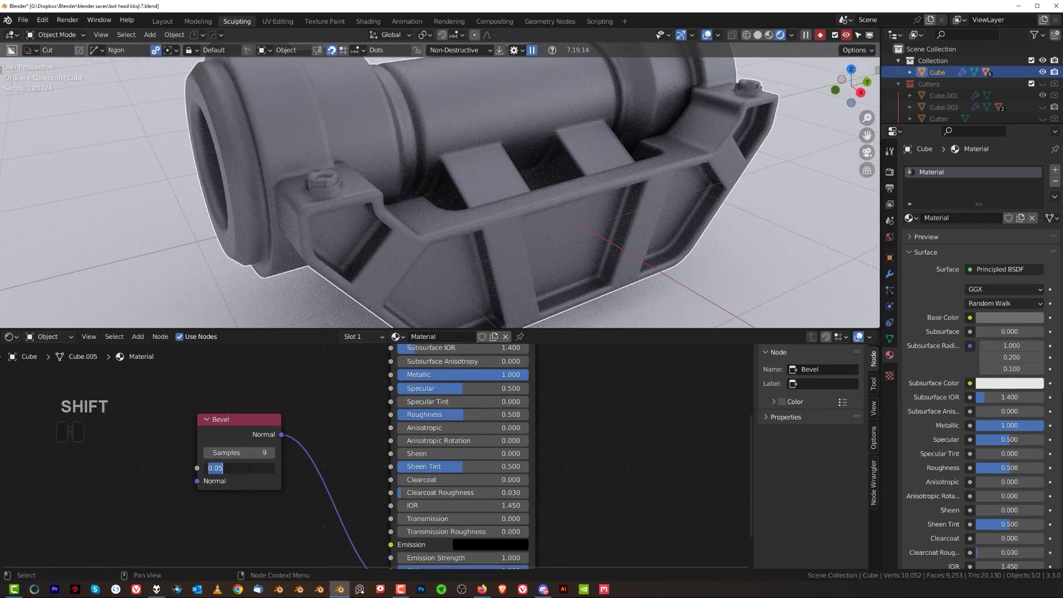
key("BackSpace")
type("1")
key("Return")
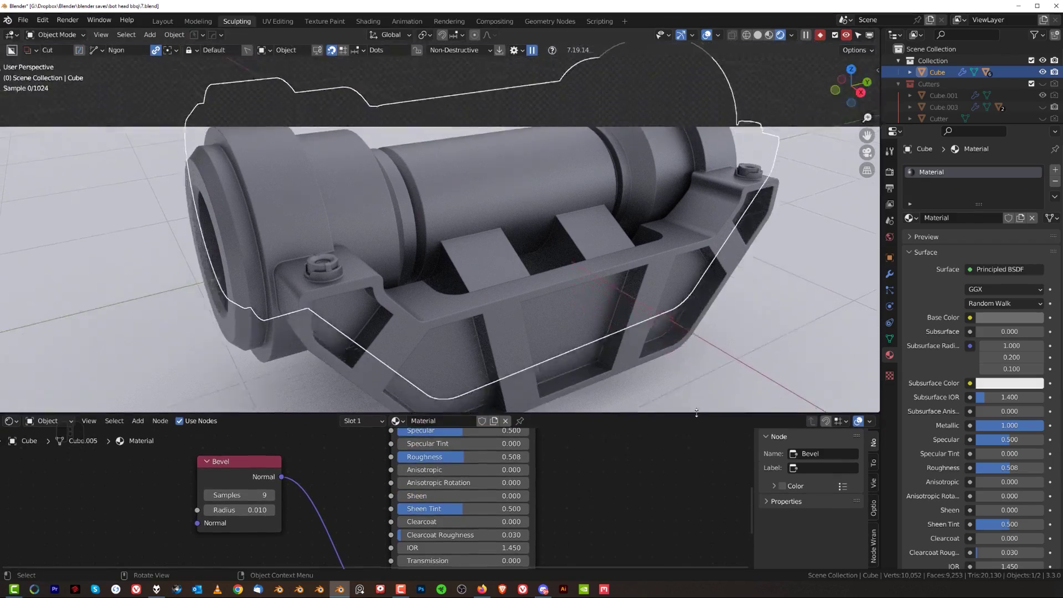
- Inspect the shader-based bevel on the edges of the cylinders and blocks in the rendered view
scroll(474, 268, "up", 3)
middle_click_drag(498, 219, 525, 263, "shift")
scroll(525, 264, "up", 2)
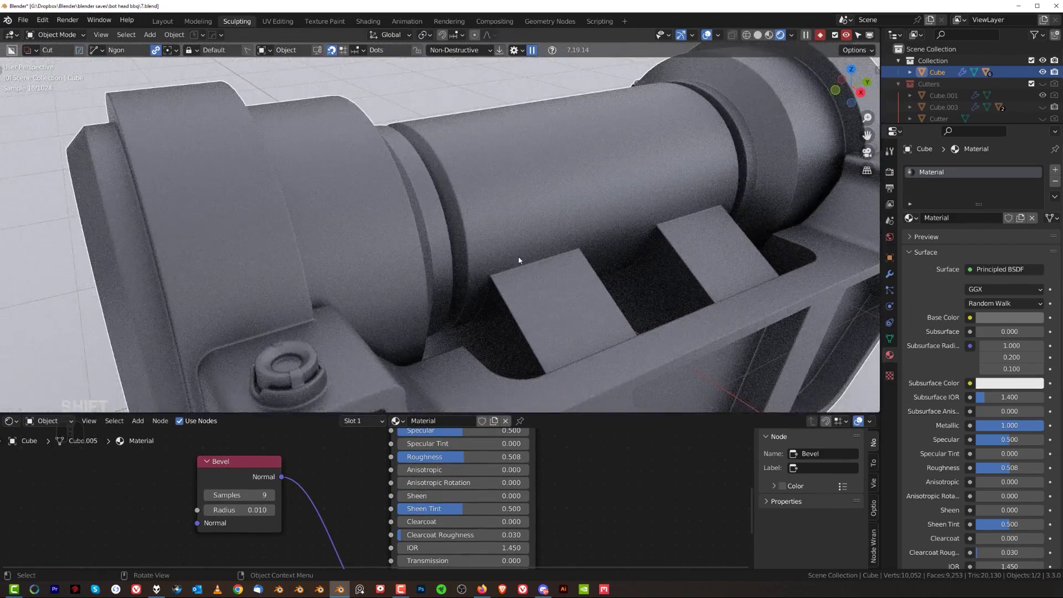
scroll(465, 225, "down", 2)
middle_click_drag(465, 226, 519, 179)
scroll(489, 202, "up", 1)
scroll(519, 205, "down", 2)
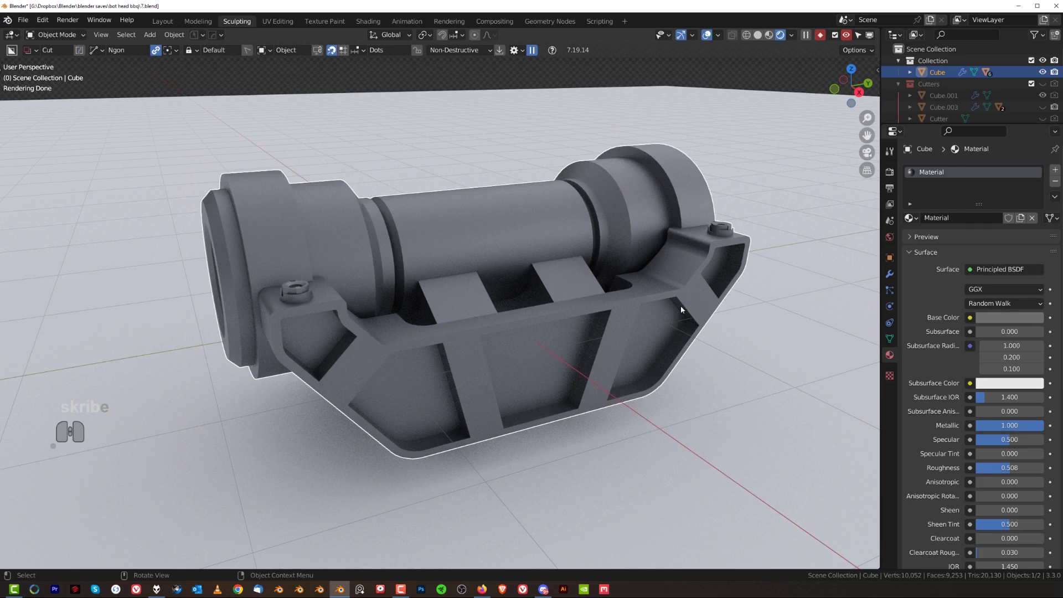
- Open the Zen BBQ settings in the sidebar and apply the 3 cm bevel radius preset to the whole object
key("n")
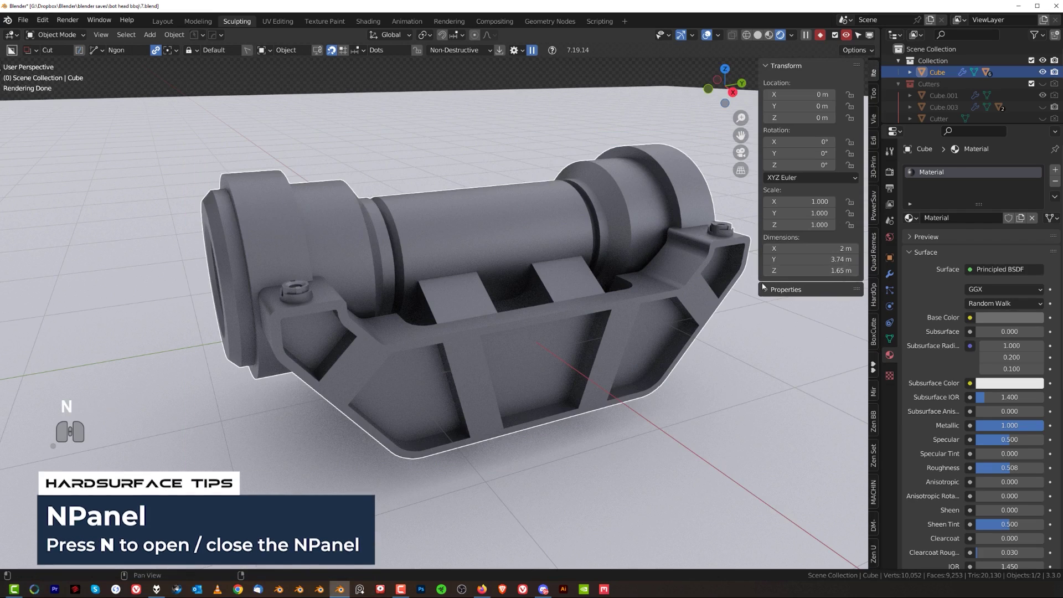
left_click(874, 424)
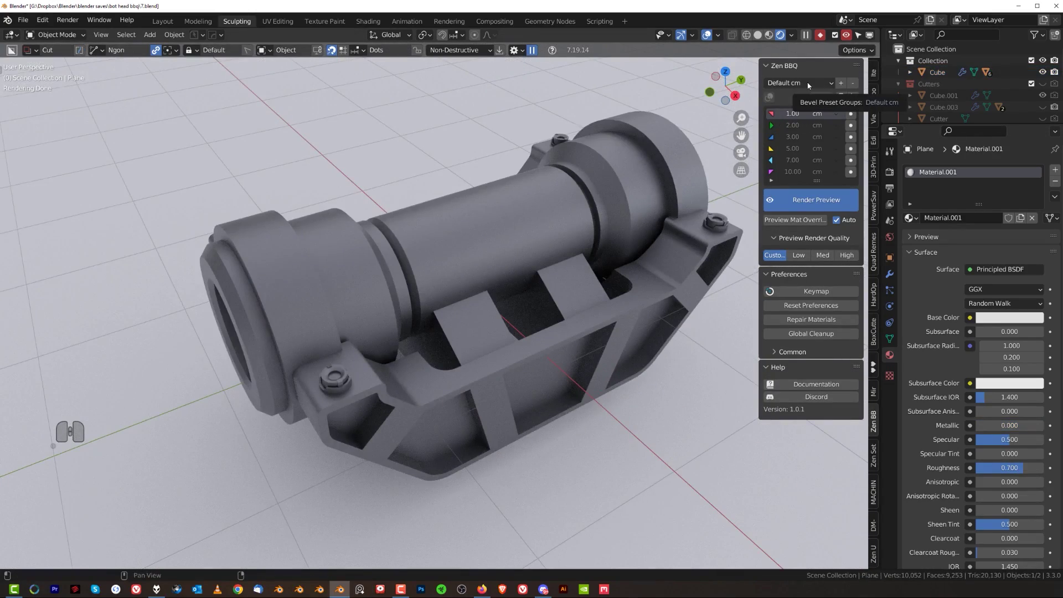
left_click(809, 85)
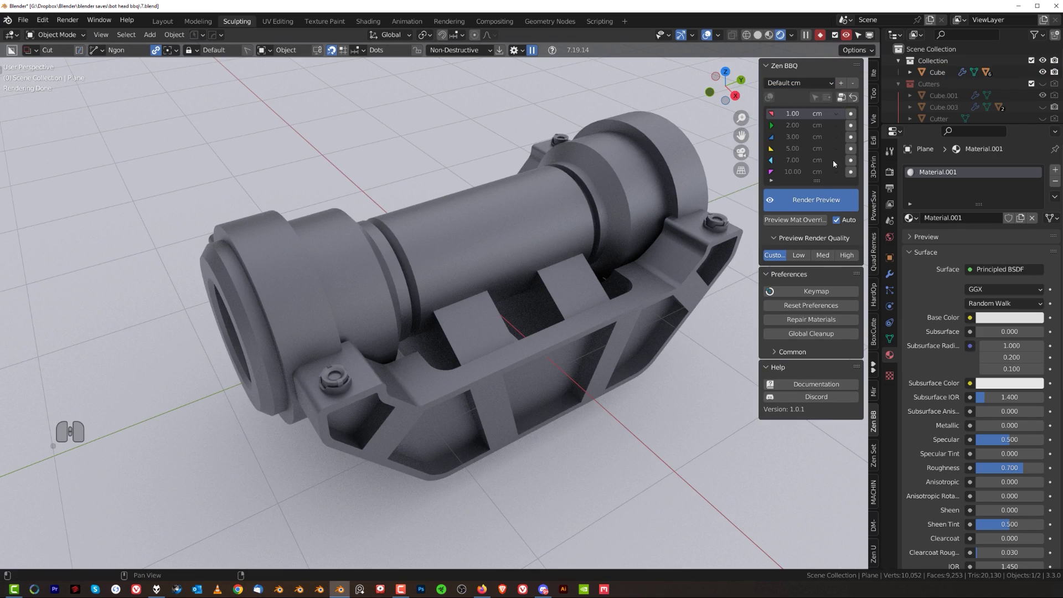
left_click(520, 195)
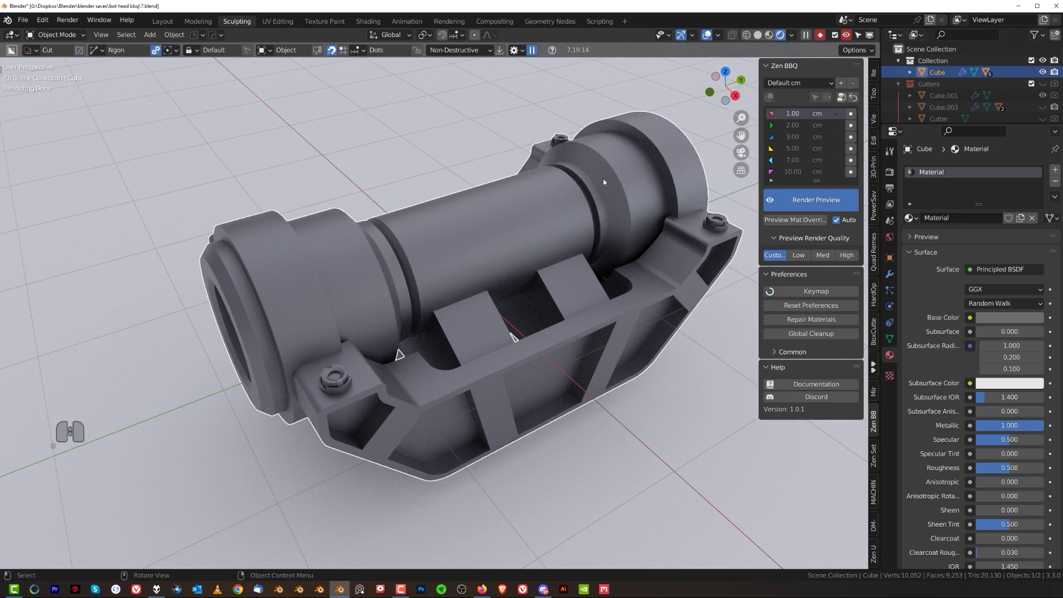
left_click(851, 137)
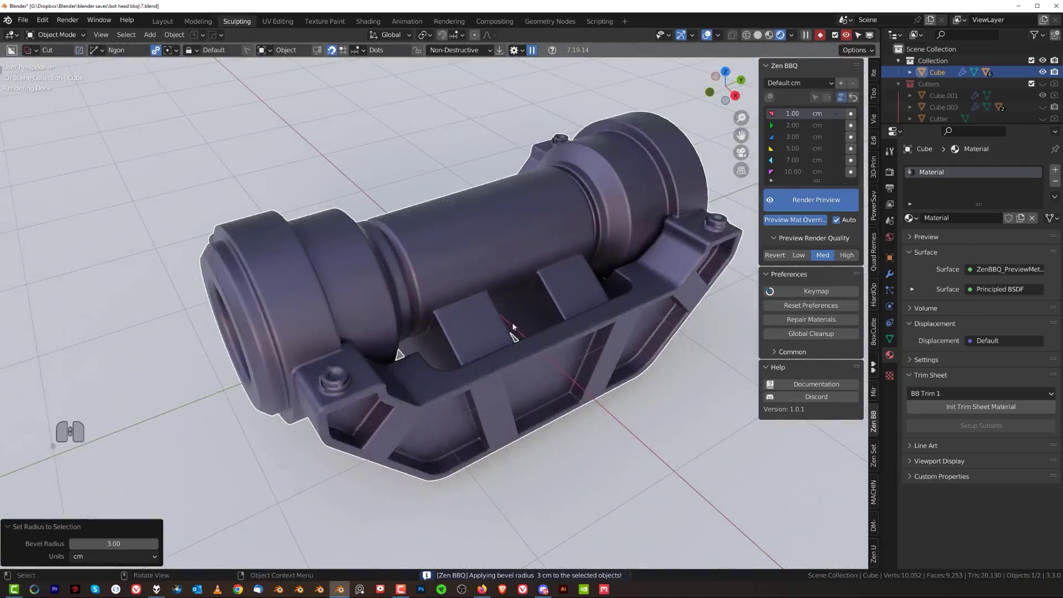
- Inspect the 3 cm bevels across the cylinders, blocks and side frame of the model
middle_click_drag(522, 255, 484, 227)
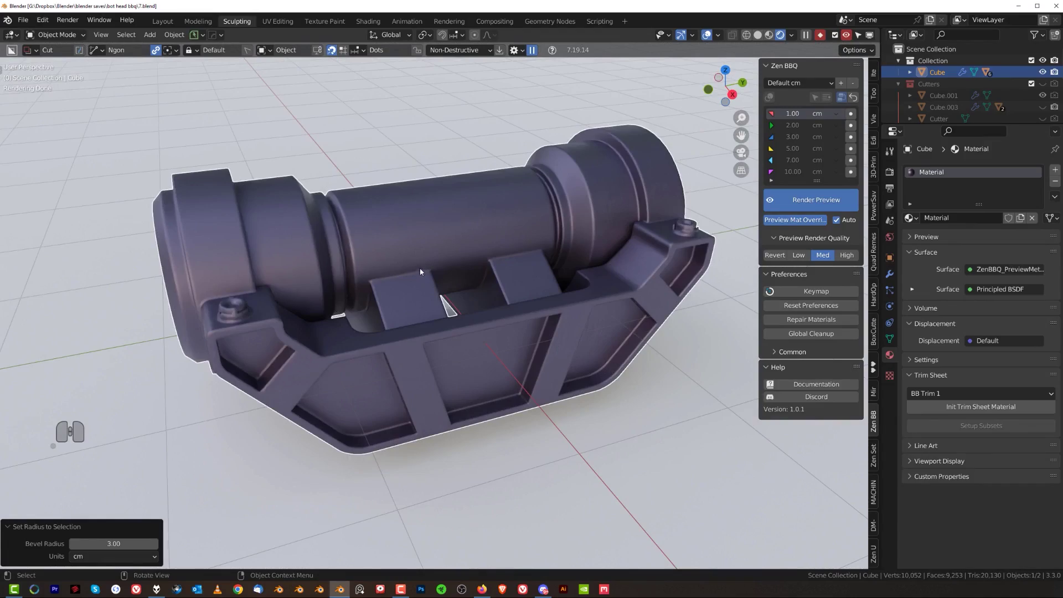
scroll(431, 238, "up", 6)
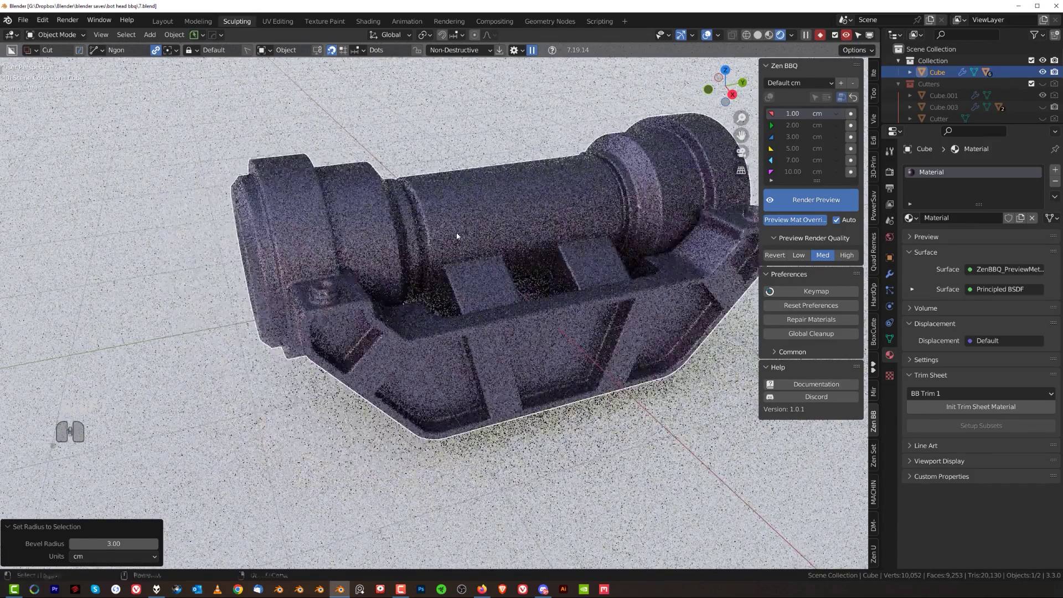
scroll(450, 248, "down", 2)
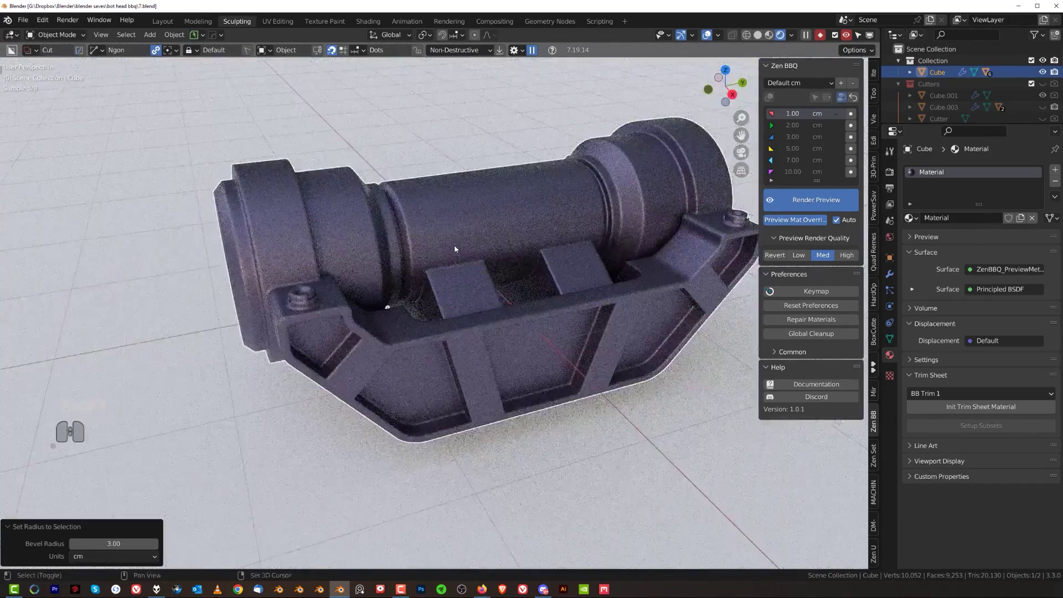
scroll(456, 249, "up", 3)
middle_click_drag(429, 249, 458, 268)
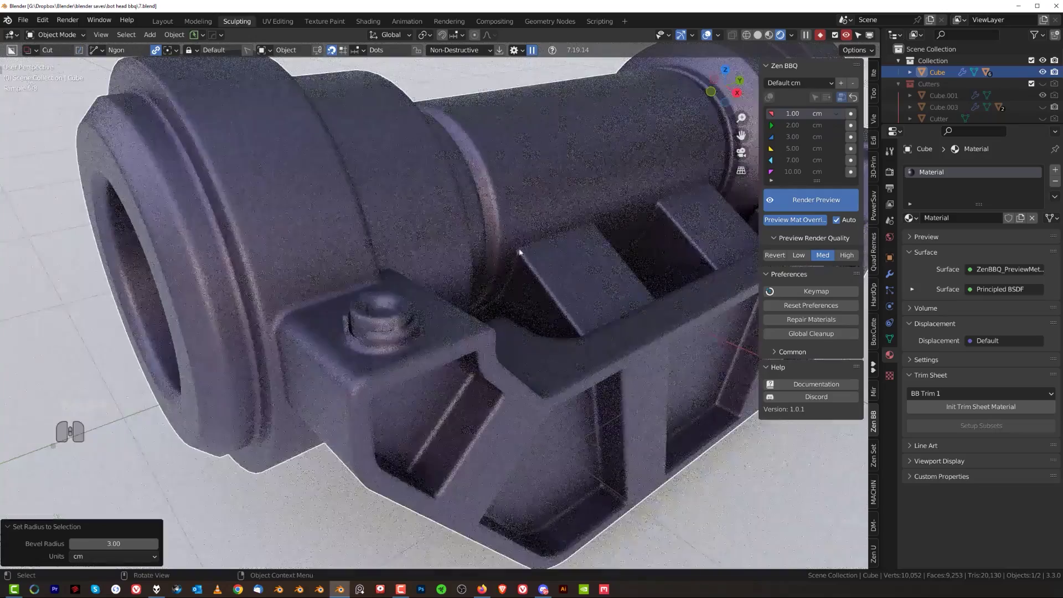
scroll(422, 259, "up", 3)
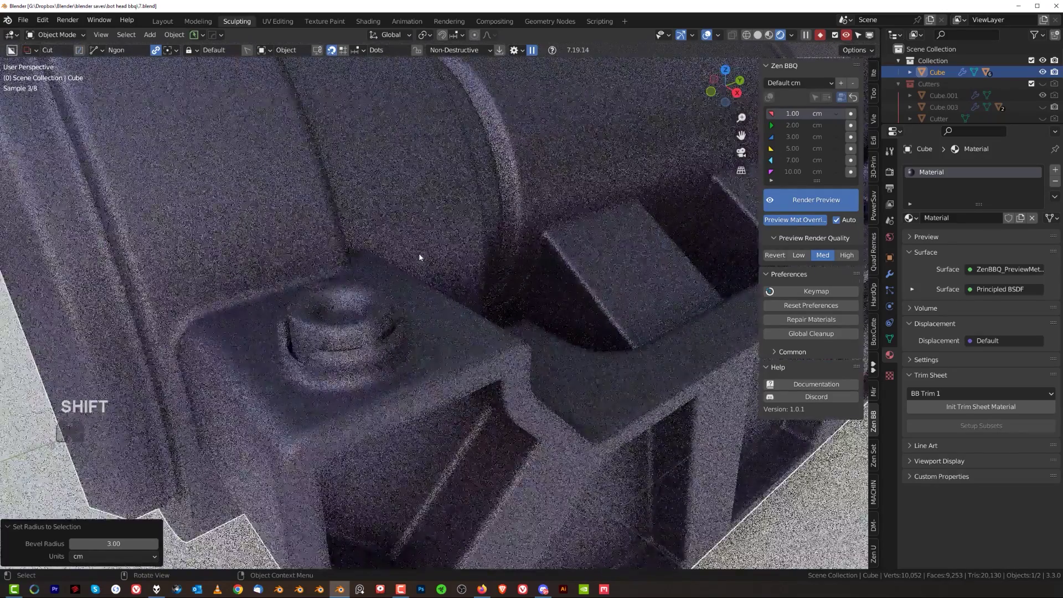
middle_click_drag(420, 259, 444, 242, "shift")
scroll(441, 239, "down", 2)
scroll(439, 238, "down", 4)
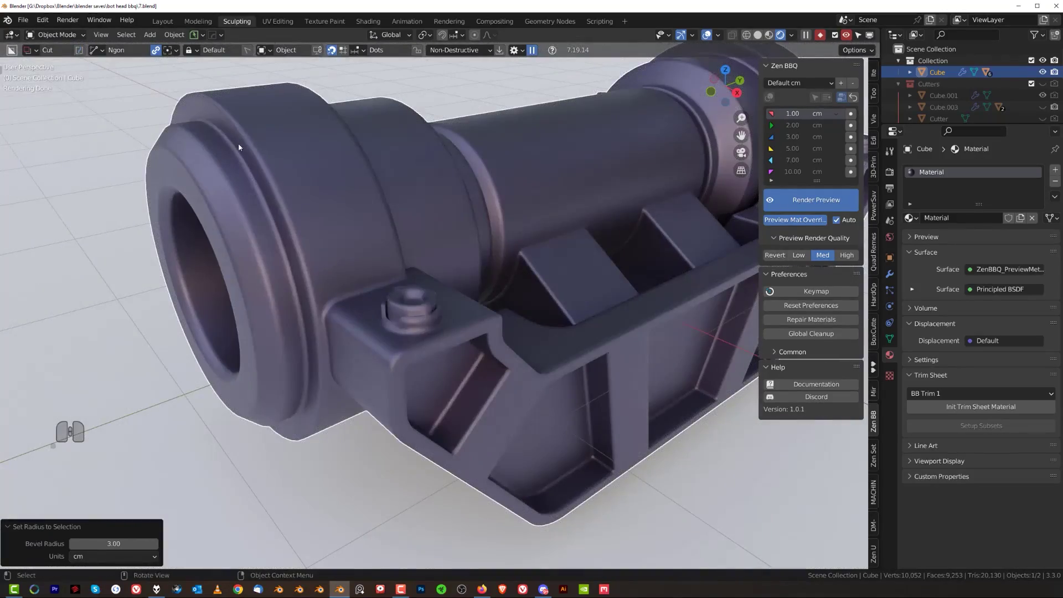
scroll(461, 256, "up", 3)
middle_click_drag(460, 256, 475, 284, "shift")
scroll(443, 282, "down", 4)
scroll(476, 284, "up", 4)
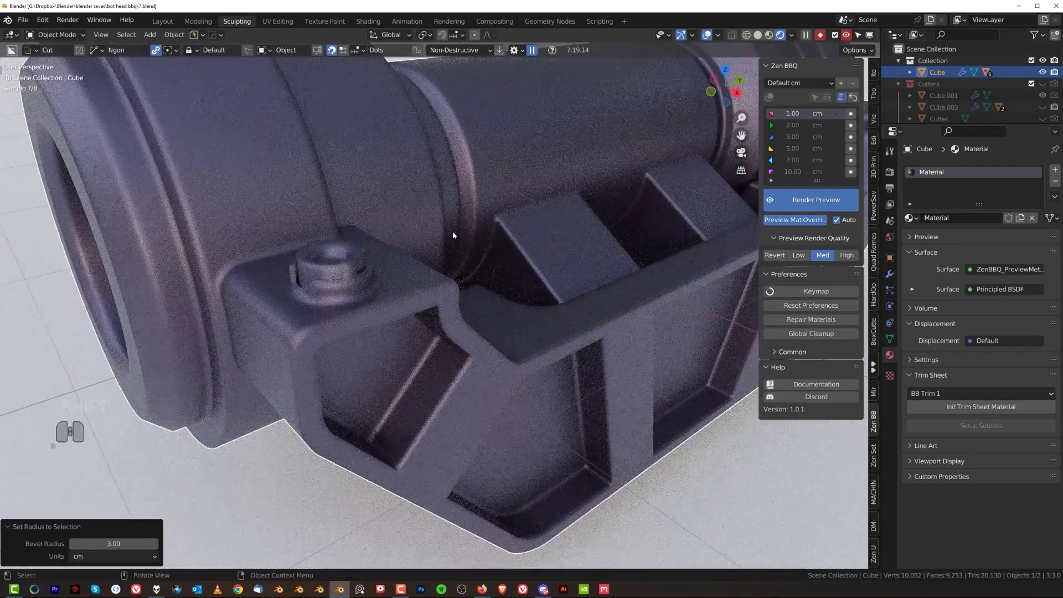
- Examine up close how the 3 cm bevel shades the small corner bolt
scroll(426, 305, "up", 3)
middle_click_drag(308, 250, 417, 324, "shift")
scroll(417, 325, "up", 1)
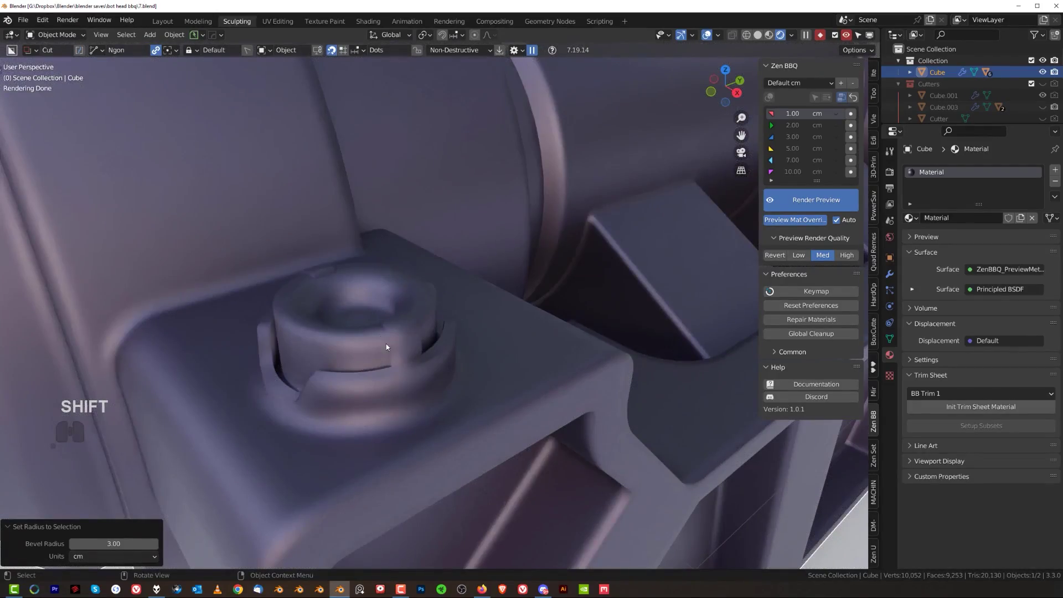
middle_click_drag(392, 350, 423, 203)
scroll(423, 398, "down", 2)
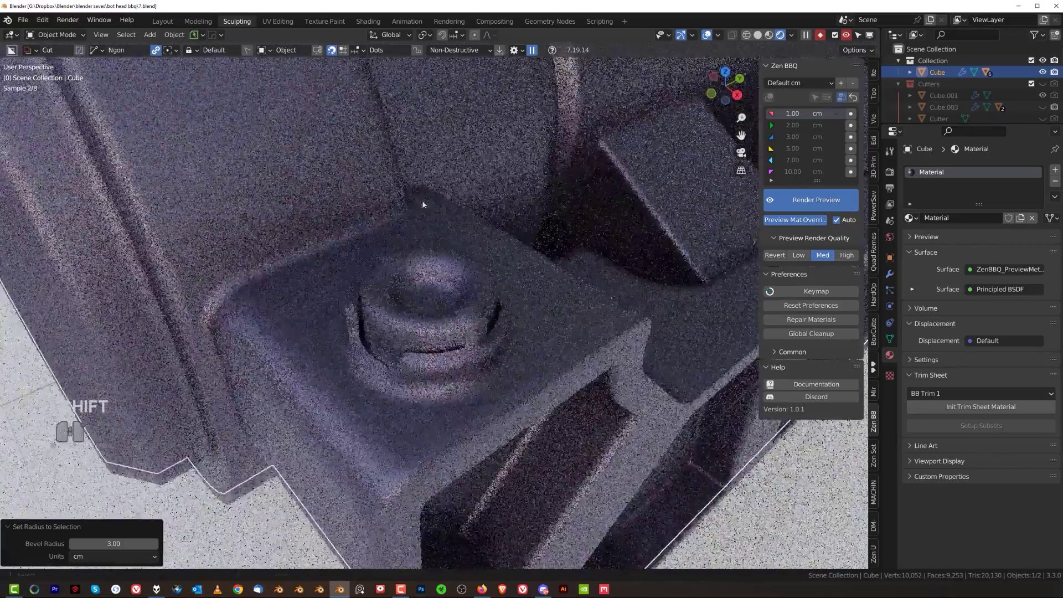
- Select the faces on the floor of the corner bolt's round recess with circle selection in Edit Mode
scroll(387, 276, "up", 3)
key("Tab")
left_click(418, 275)
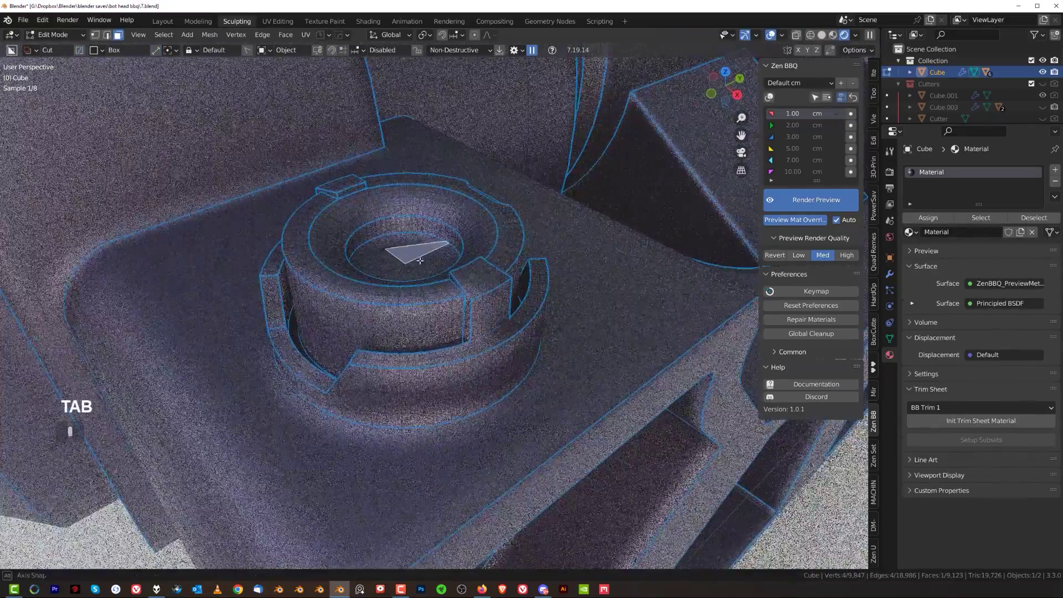
key("w")
left_click_drag(392, 257, 422, 277)
middle_click_drag(435, 242, 444, 270)
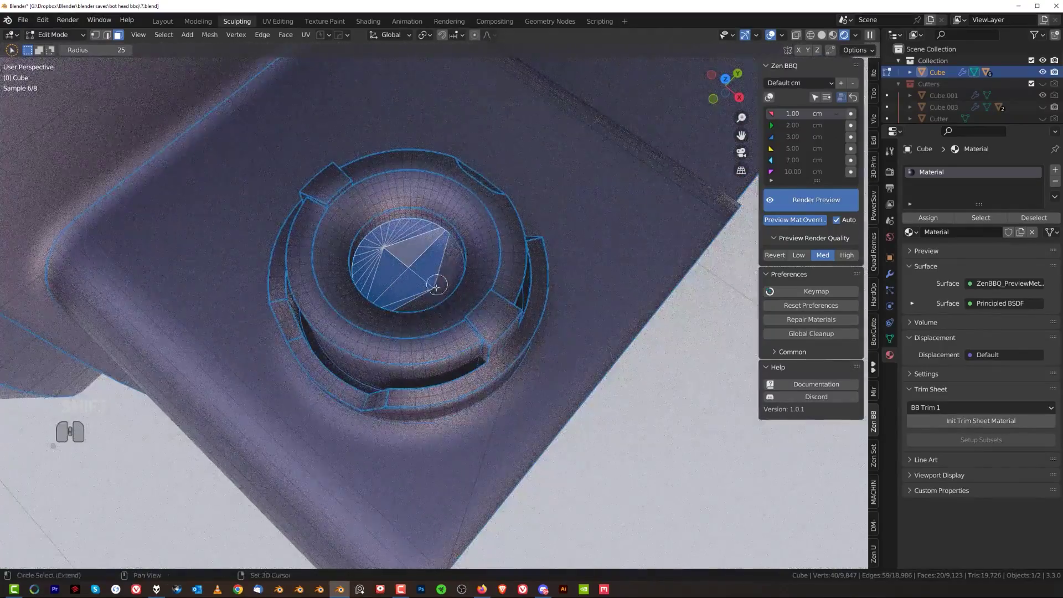
left_click_drag(436, 285, 434, 294)
- Grow the face selection outward from the recess floor over the corner bolt's rings and tabs
key("ctrl+KP_Add")
key("ctrl+KP_Add")
key("ctrl+KP_Add")
key("ctrl+KP_Add")
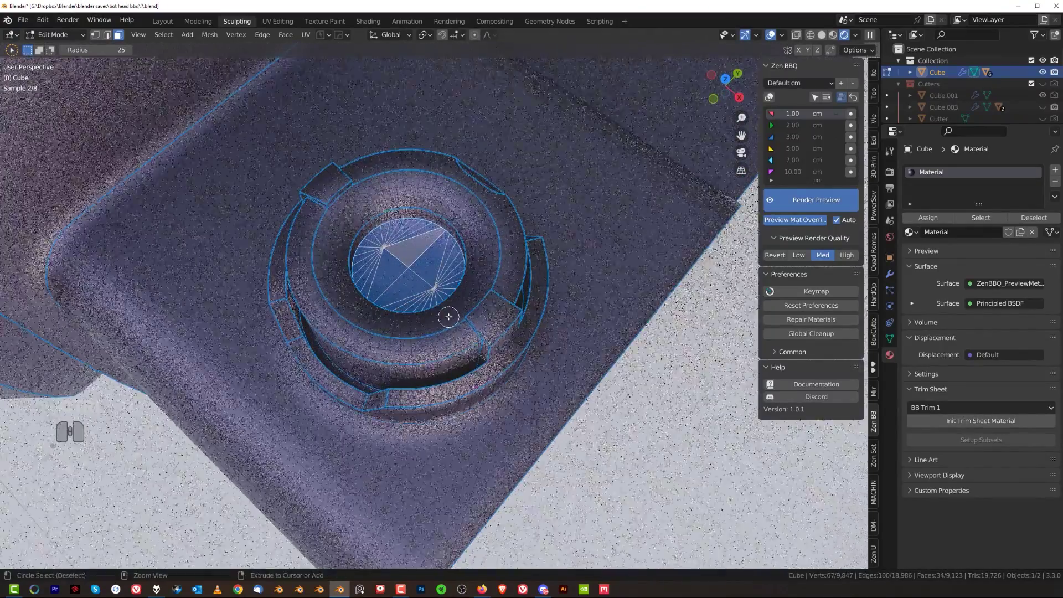
key("ctrl+KP_Add")
key("ctrl+KP_Add")
key("ctrl+KP_Add")
key("ctrl+KP_Add")
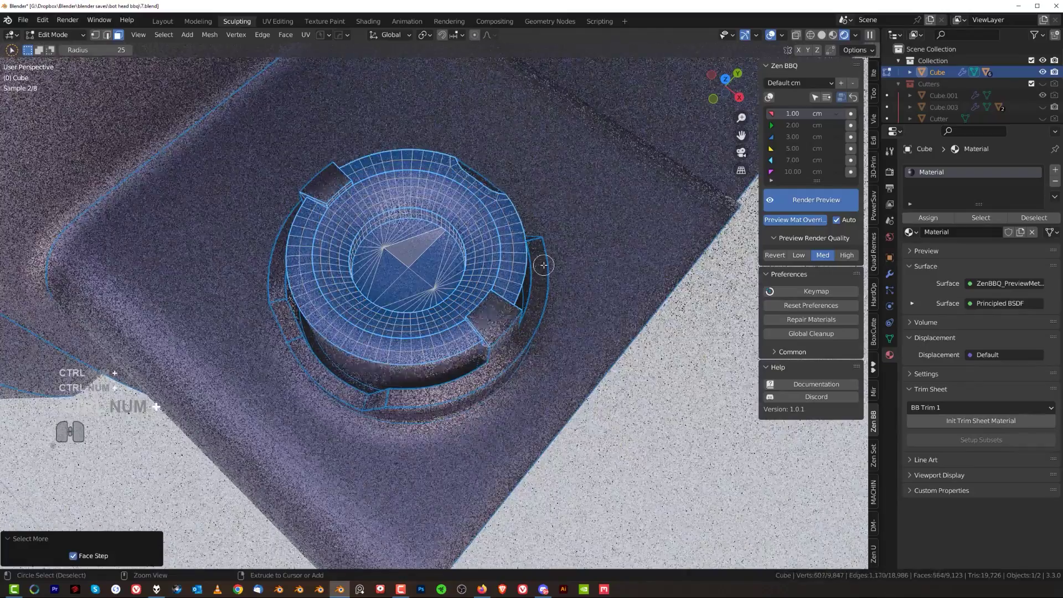
key("ctrl+KP_Add")
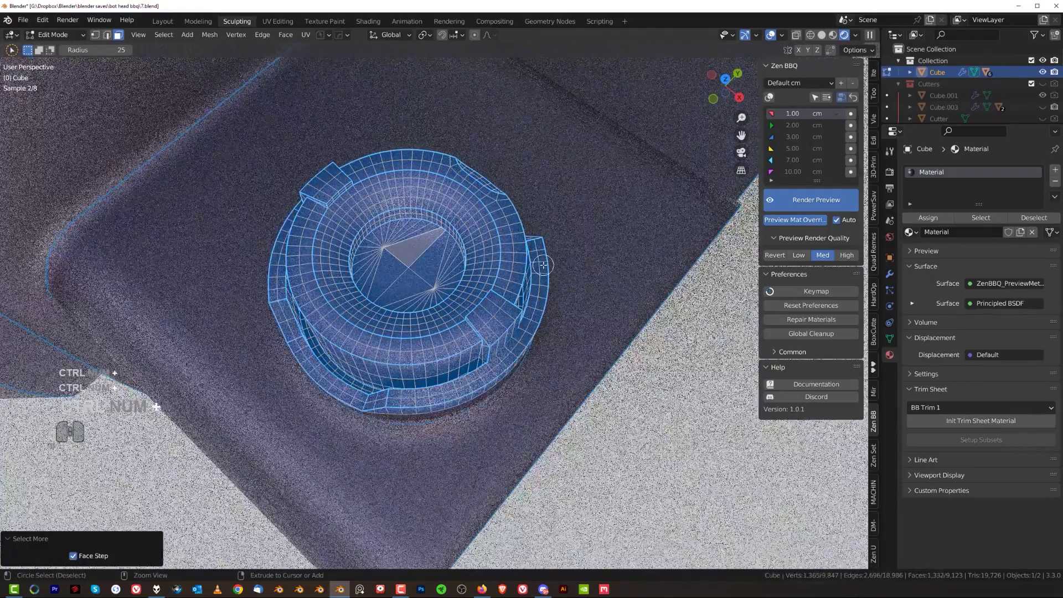
middle_click_drag(435, 285, 448, 375)
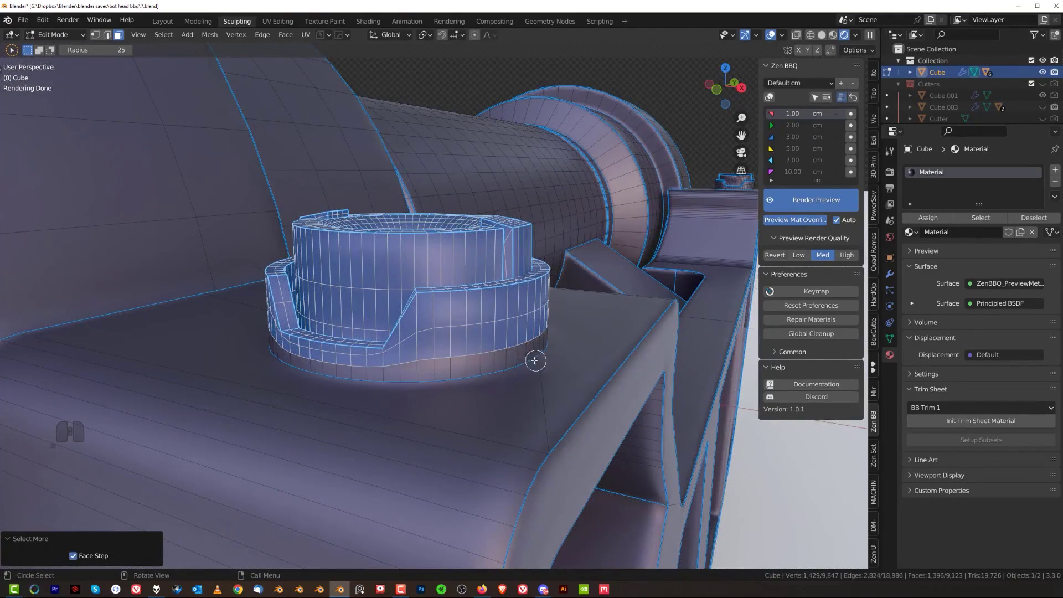
scroll(517, 361, "down", 2)
middle_click_drag(518, 361, 499, 372)
key("w")
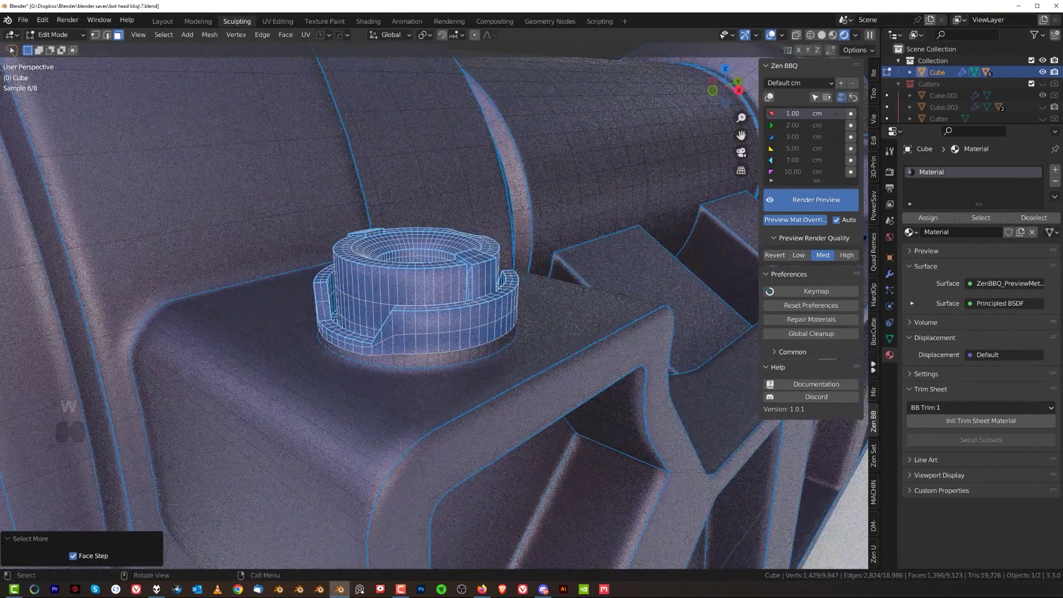
- Switch the bevel preset group to Default mm, apply the 5 mm radius to the selected bolt and check its shading
left_click(802, 87)
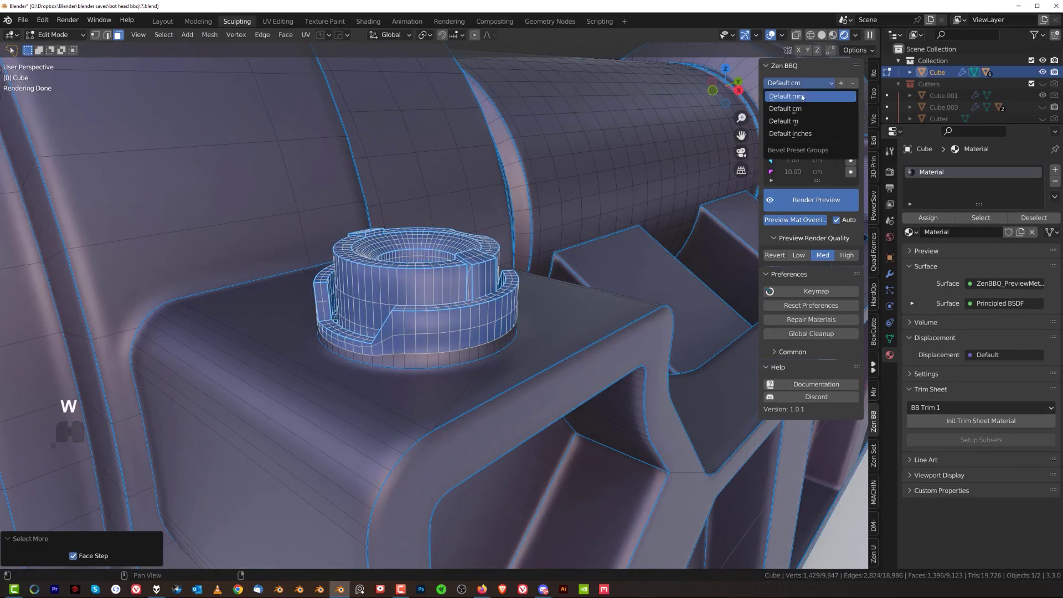
left_click(807, 118)
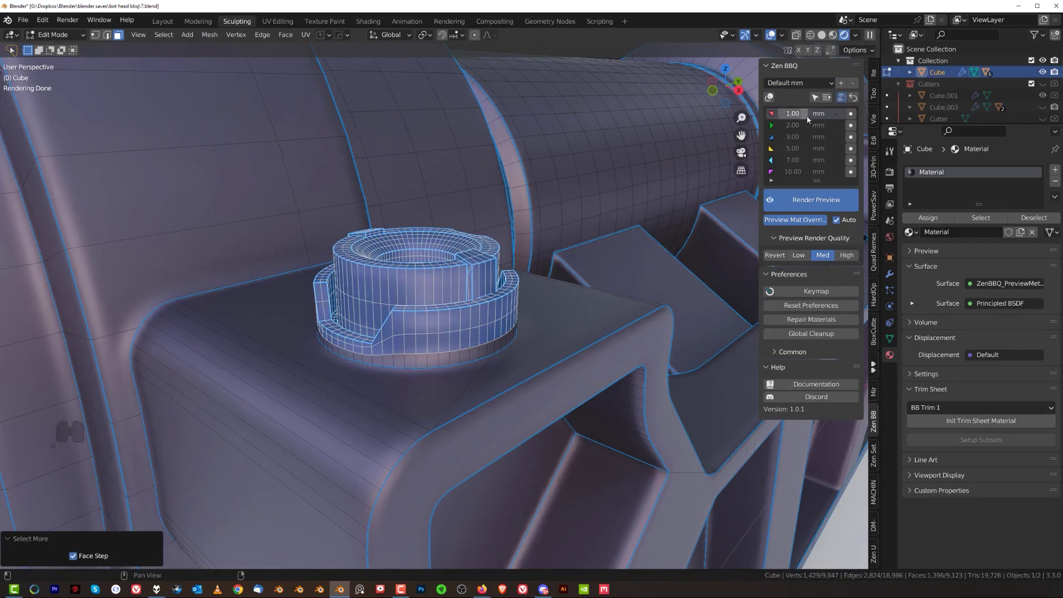
left_click(851, 150)
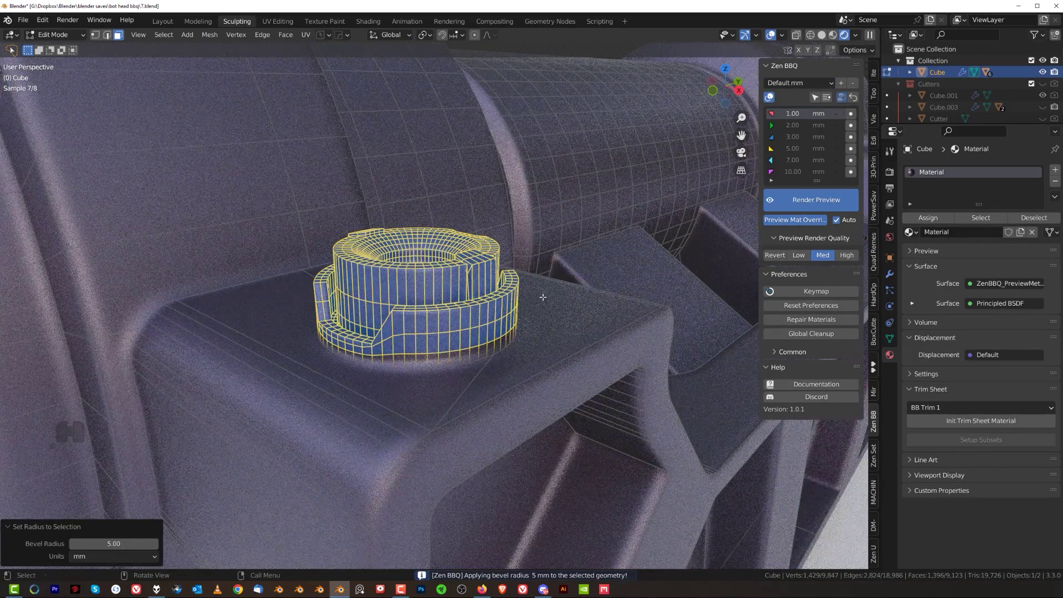
middle_click_drag(543, 297, 529, 301)
key("Tab")
scroll(361, 269, "up", 1)
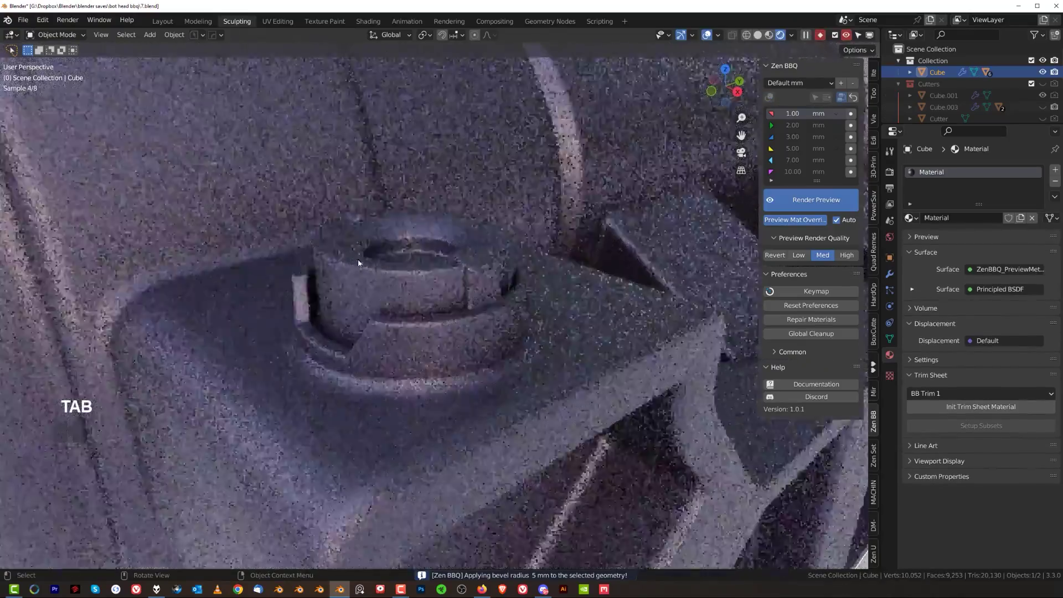
scroll(398, 287, "up", 2)
middle_click_drag(457, 235, 412, 254, "shift")
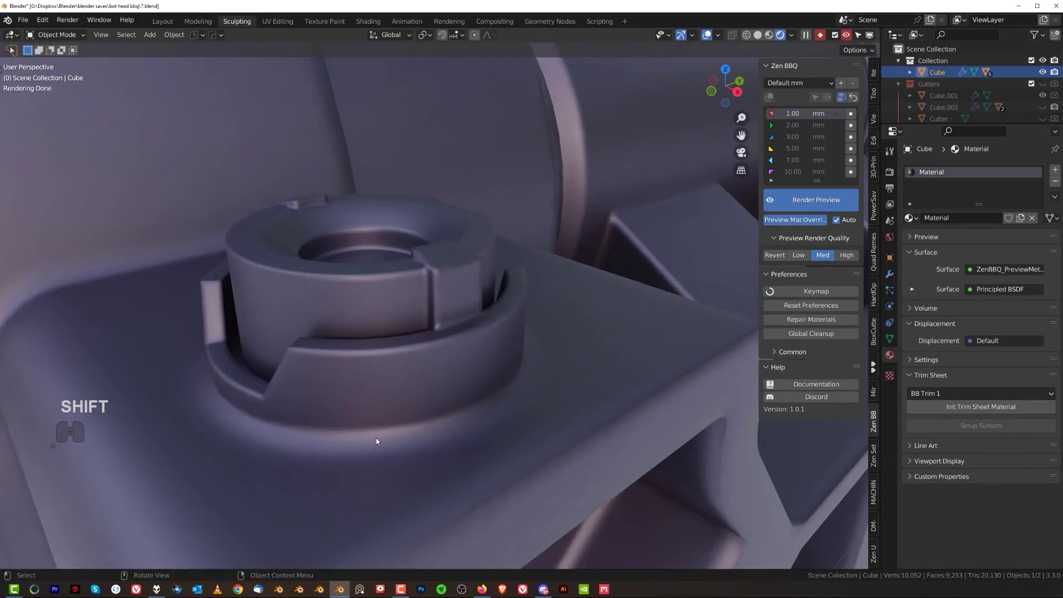
key("Tab")
scroll(443, 296, "down", 3)
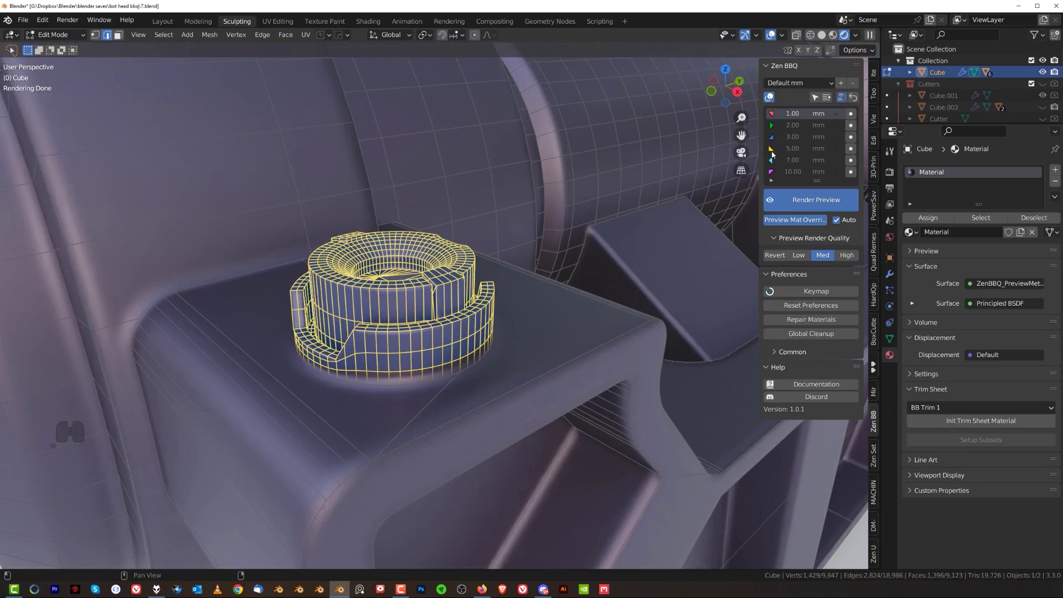
- Symmetrize the mesh along Y from negative to positive, and once more across the other direction, to give all four corner bolts the 5 mm bevel
key("Tab")
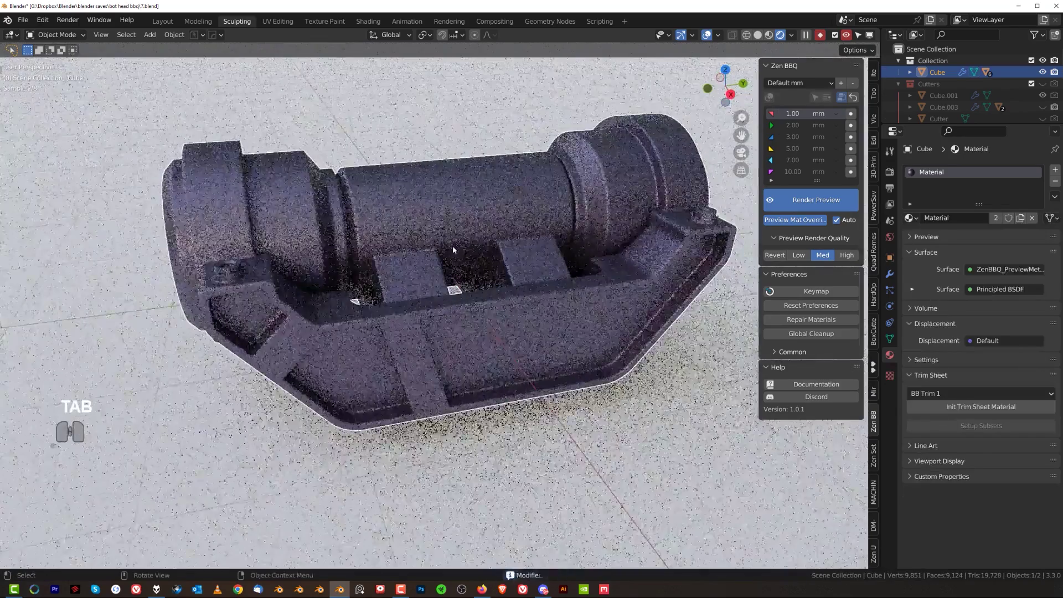
key("Tab")
left_click(487, 239)
key("alt+x")
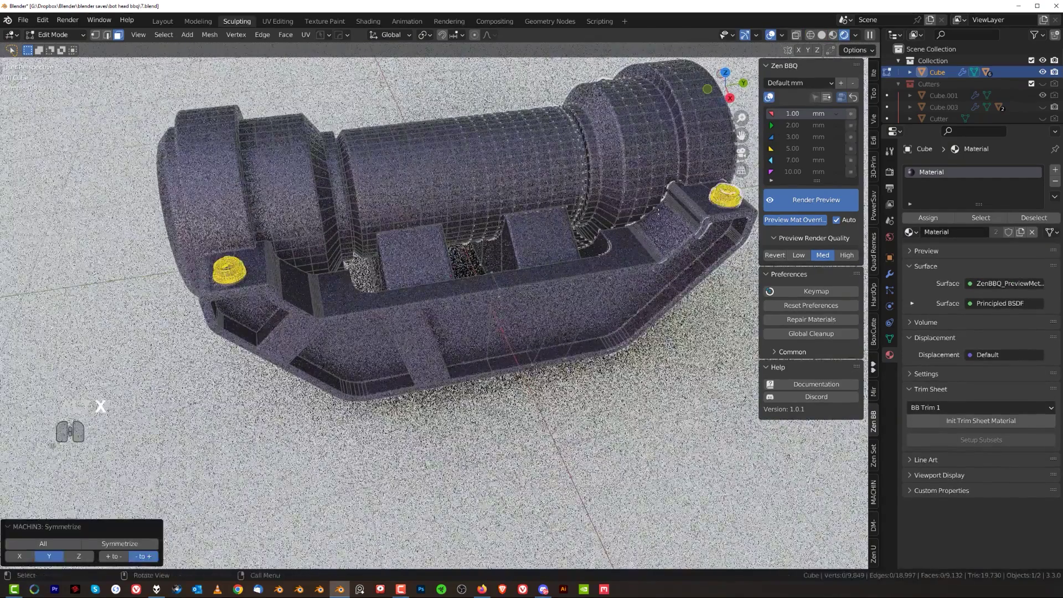
middle_click_drag(310, 238, 418, 235)
key("alt+x")
middle_click_drag(496, 244, 419, 239, "shift")
key("Tab")
middle_click_drag(514, 185, 531, 194)
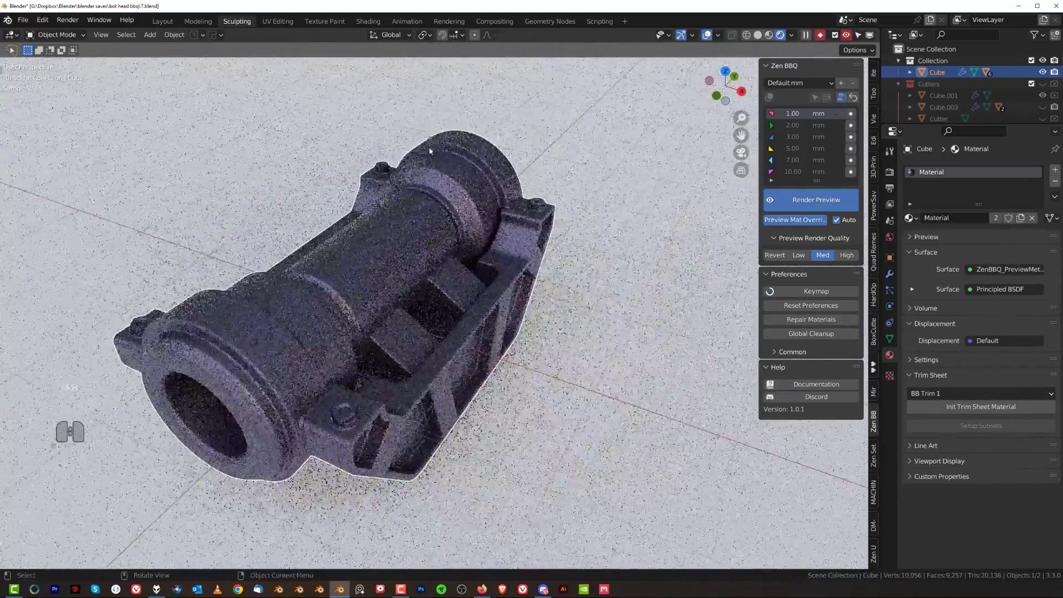
- Review the bevel highlights on the corner bolts in Edit Mode and bring up the Zen BBQ pie menu
key("Tab")
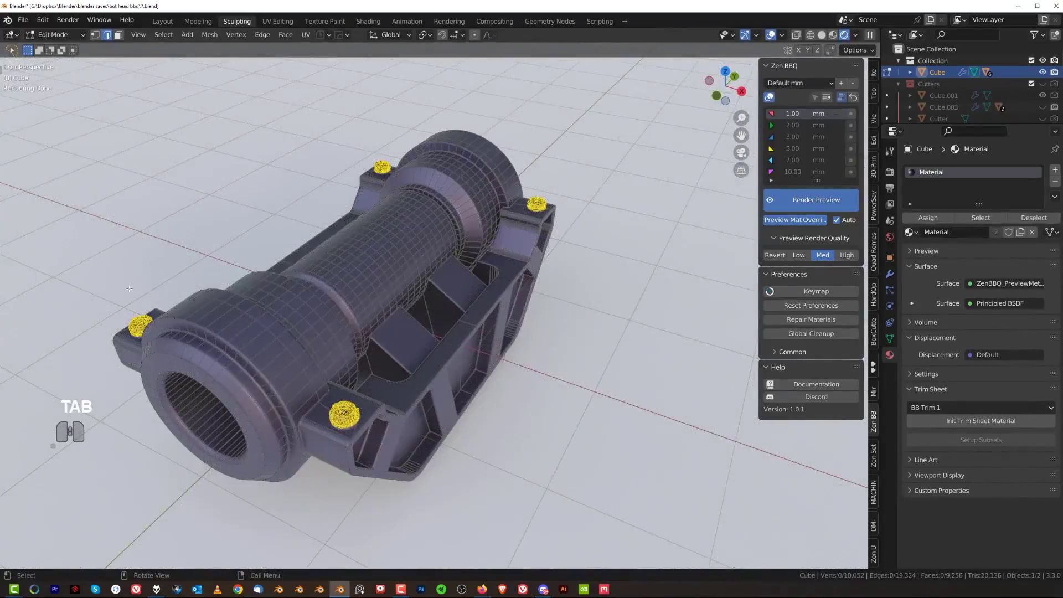
middle_click_drag(129, 289, 275, 274, "shift")
scroll(264, 287, "up", 2)
scroll(470, 302, "down", 3)
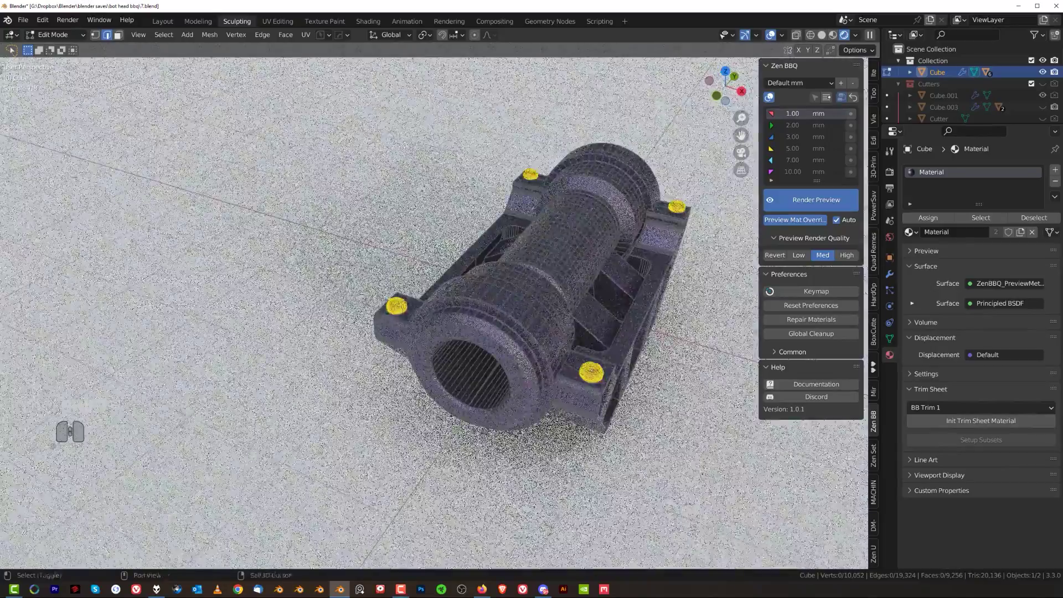
scroll(471, 301, "up", 2)
middle_click_drag(518, 280, 381, 240)
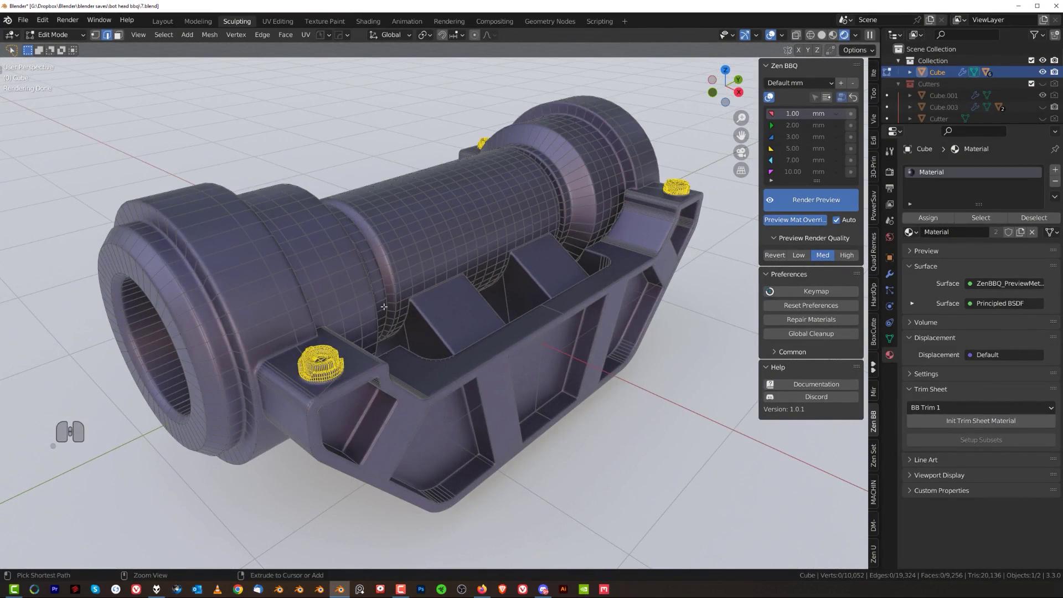
key("ctrl+shift+x")
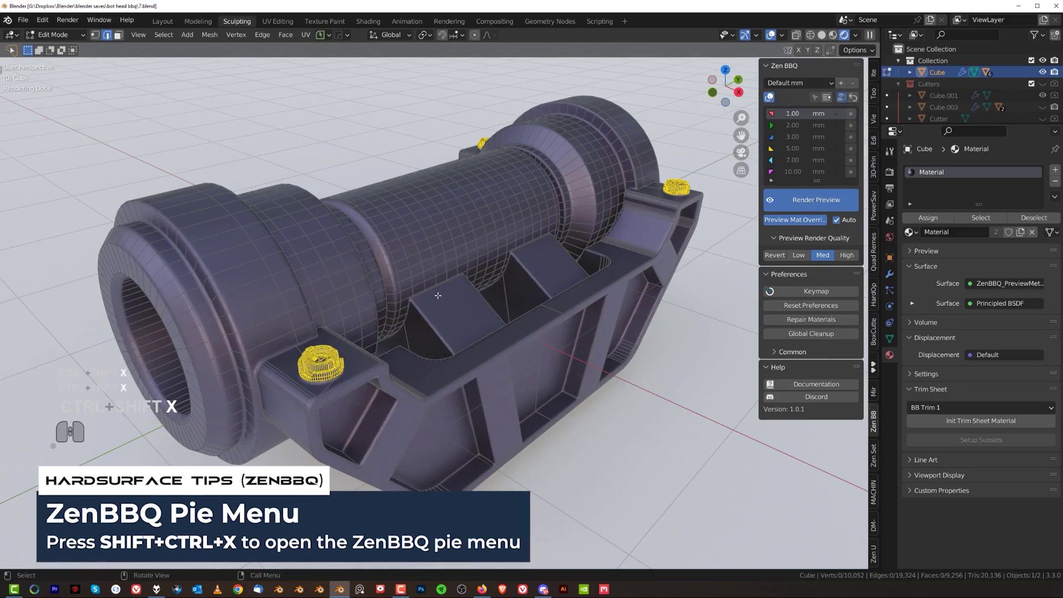
left_click(442, 267)
- Select the circular edge loops around the open cylinder end and its bore, and apply the 7 mm bevel radius to them
scroll(441, 288, "up", 2)
middle_click_drag(216, 324, 429, 320, "shift")
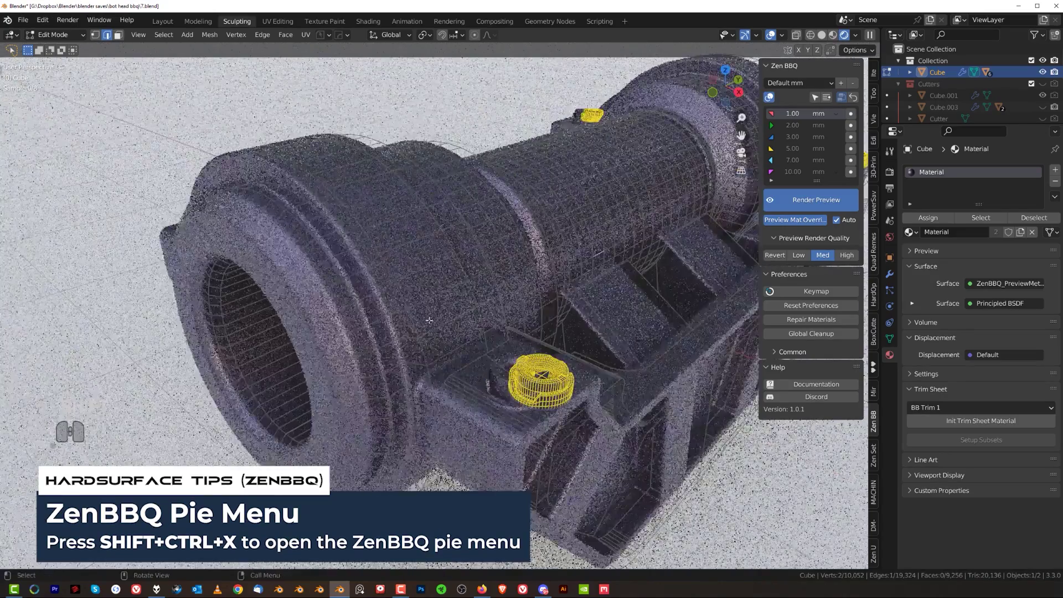
left_click(342, 297, "alt")
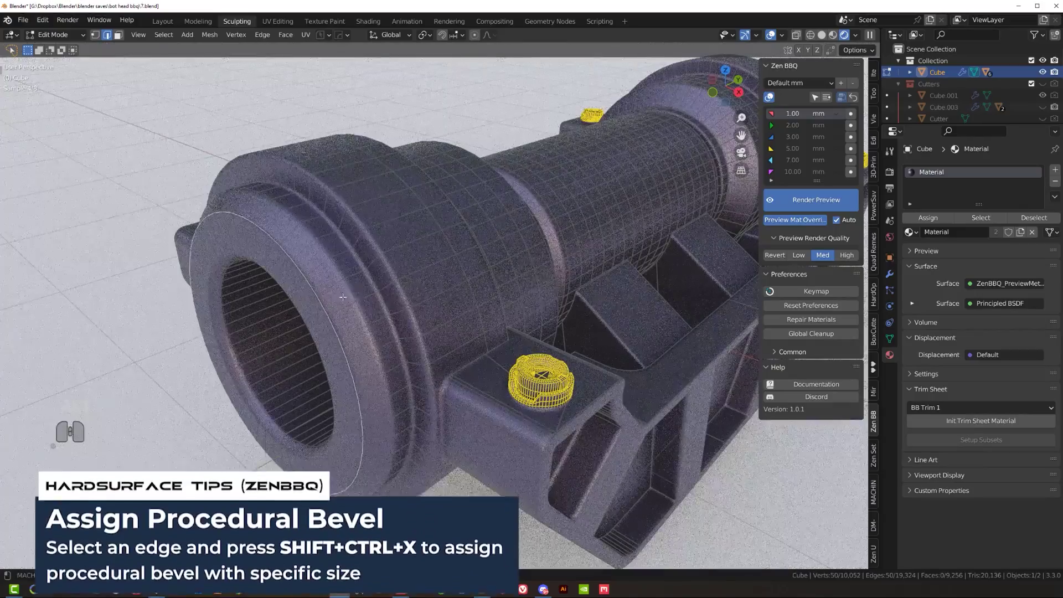
left_click(304, 313, "alt+shift")
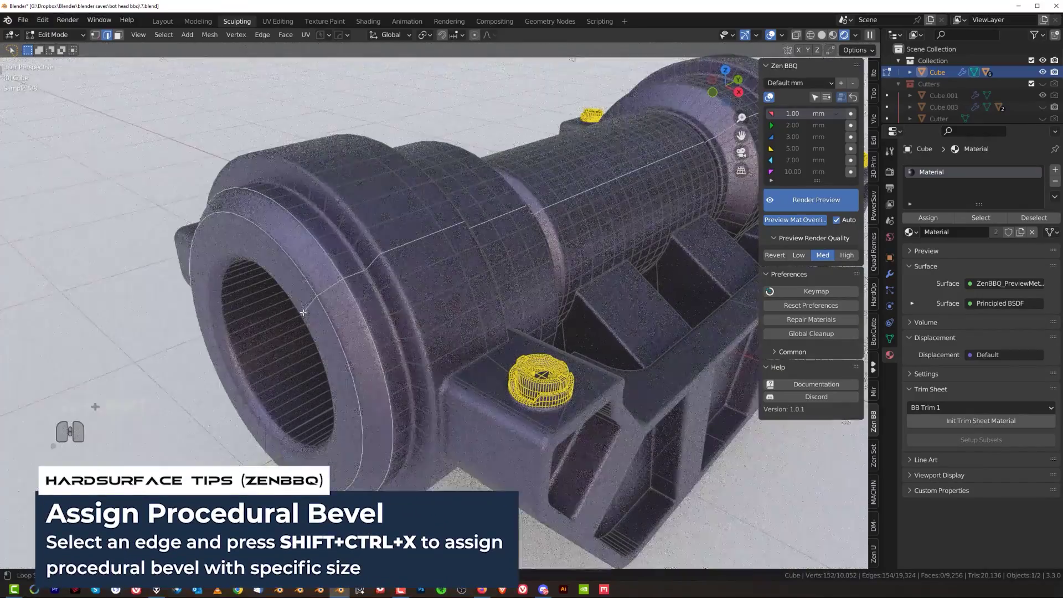
left_click(223, 280, "alt+shift")
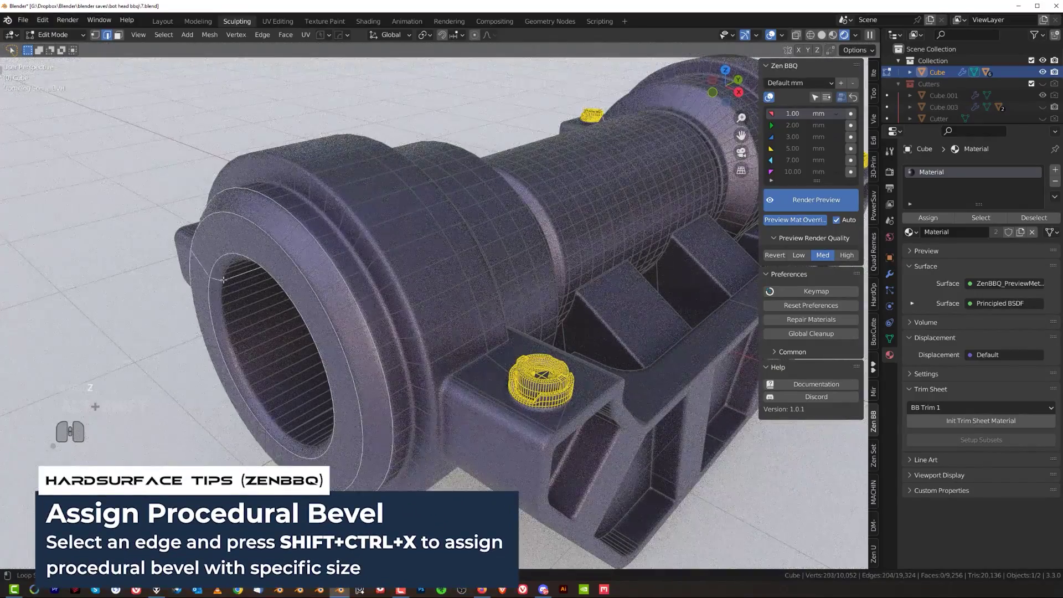
key("ctrl+z")
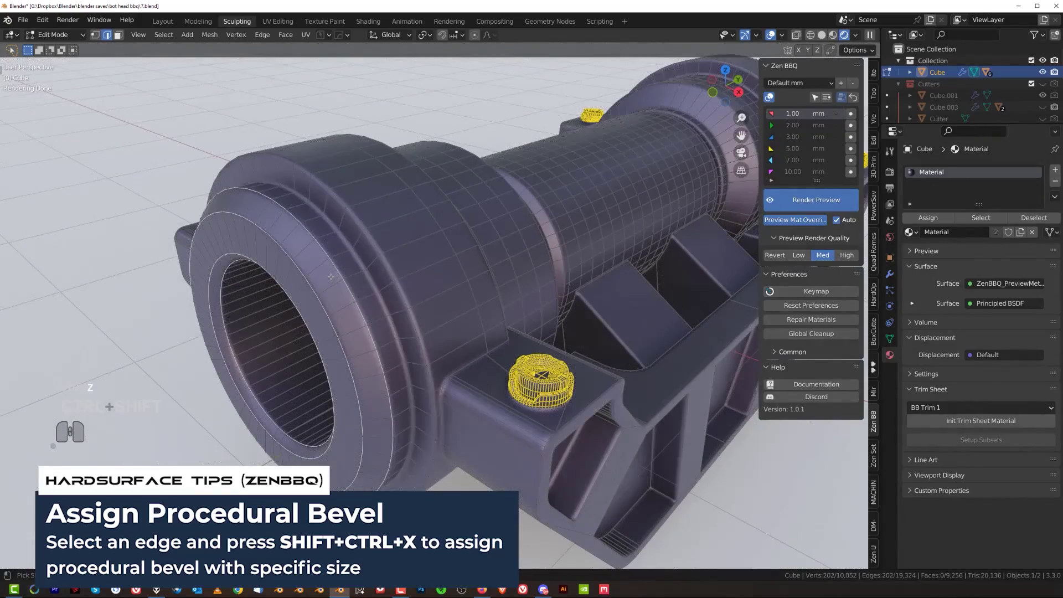
key("ctrl+shift+x")
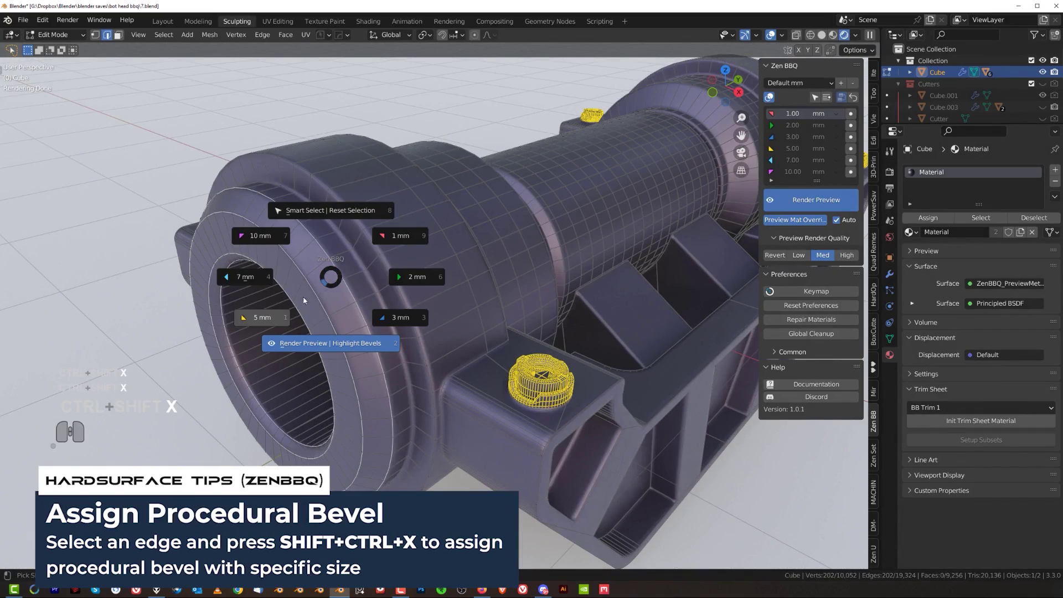
left_click(268, 283)
key("Tab")
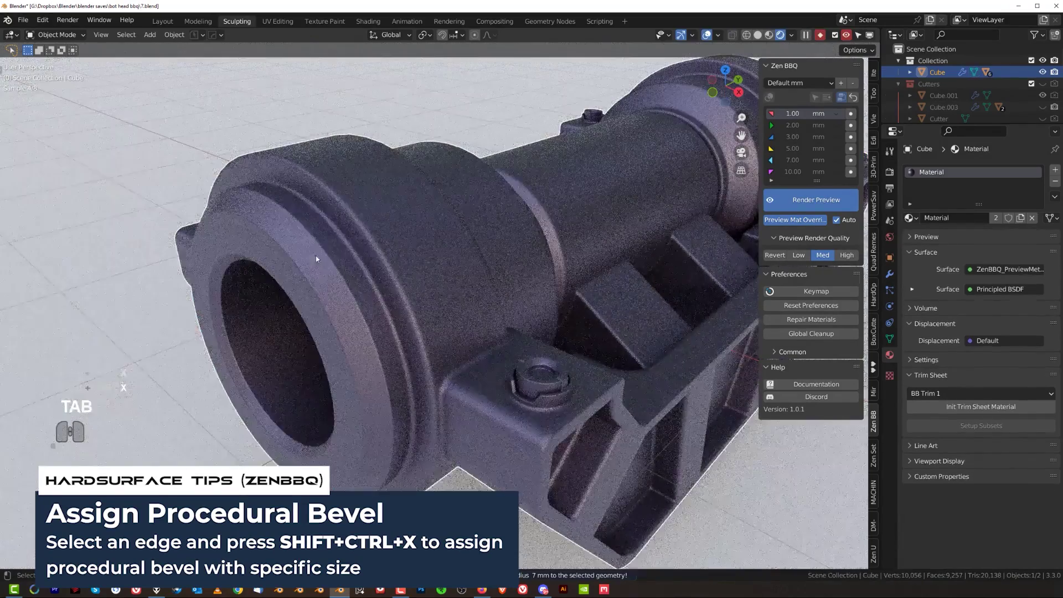
scroll(316, 259, "up", 4)
key("Tab")
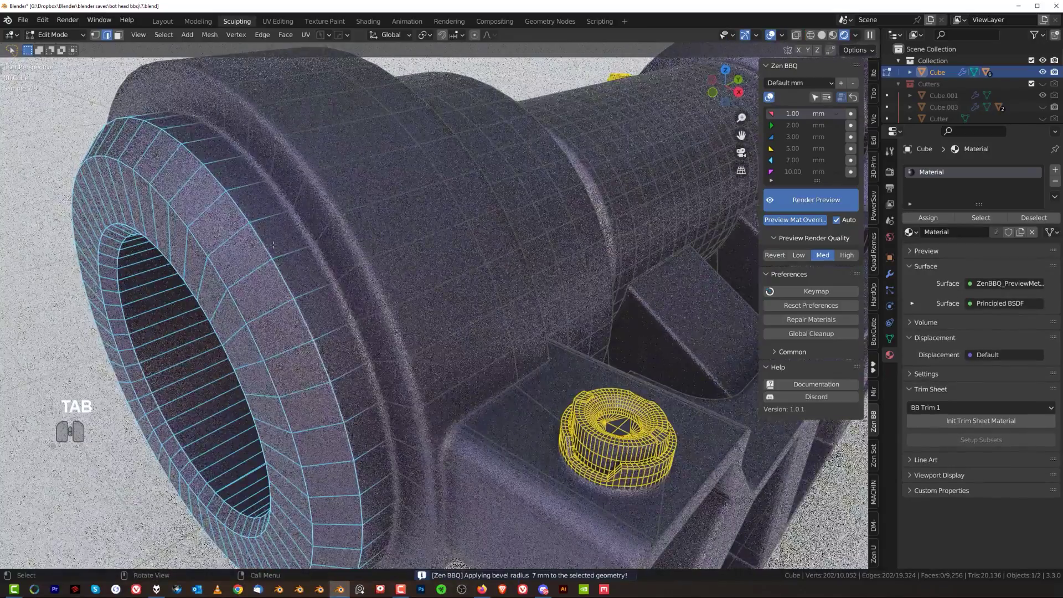
- Symmetrize the mesh again along Y from negative to positive, including the newly beveled cylinder end
scroll(273, 245, "down", 5)
middle_click_drag(439, 239, 428, 240)
key("alt+x")
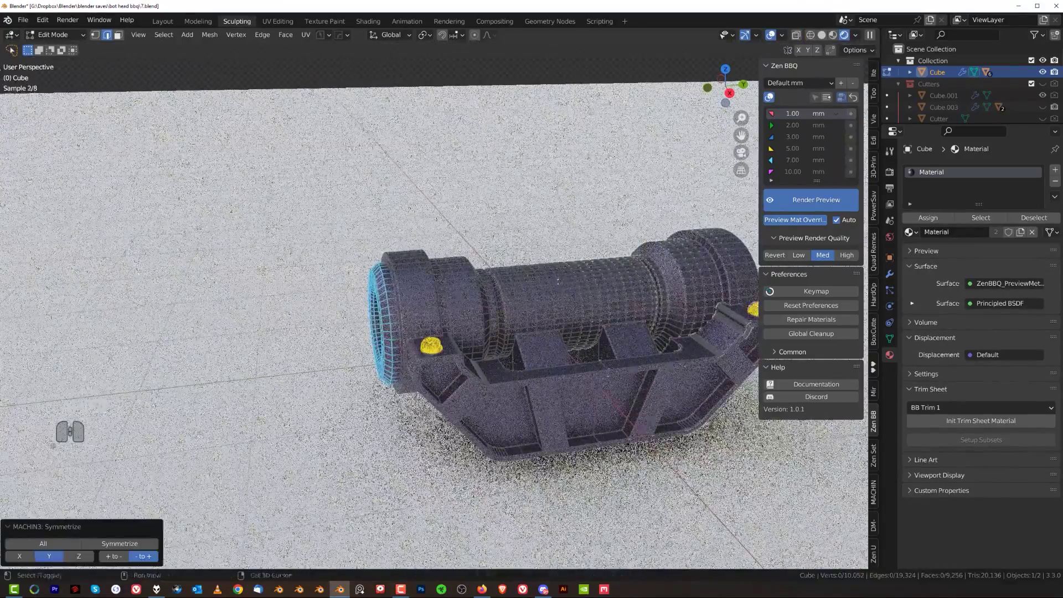
middle_click_drag(360, 227, 417, 260)
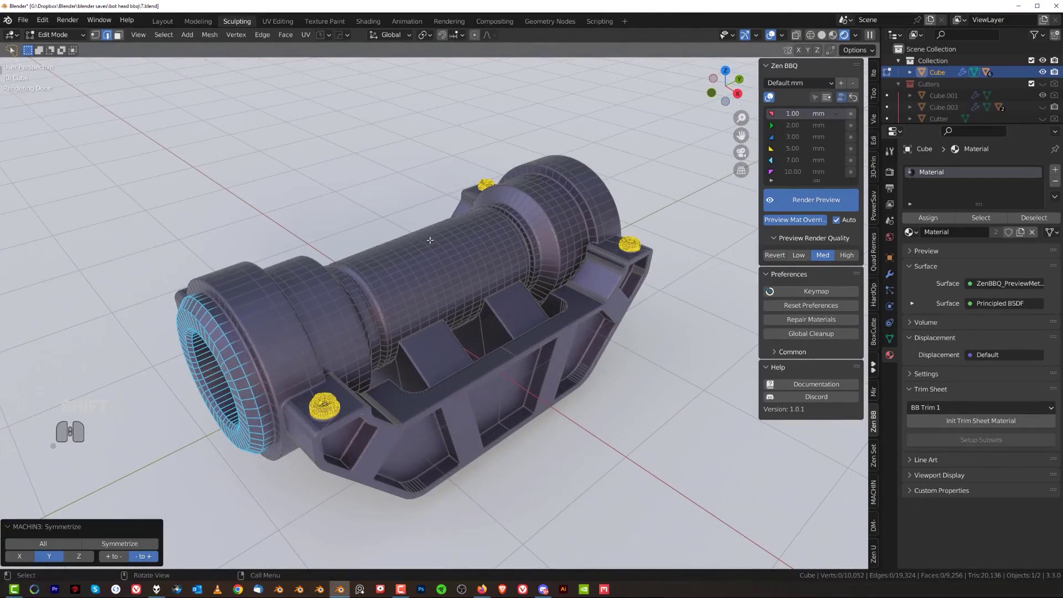
- Toggle the bevel highlights off and on again to compare the default edge marks with the Zen BBQ marks
key("ctrl+shift+f")
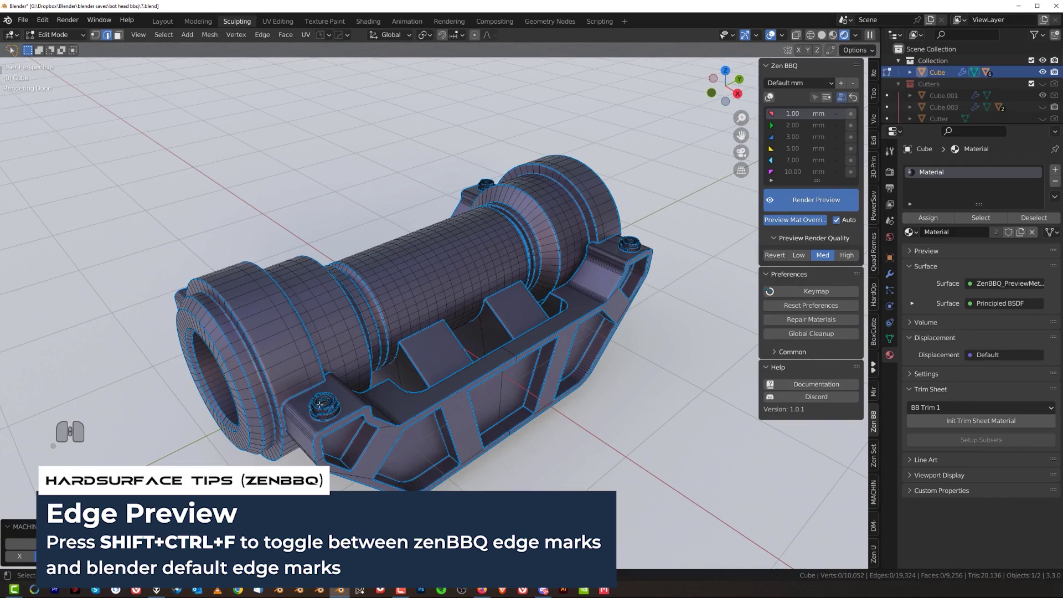
mouse_move(330, 362)
middle_mouse_down()
mouse_move(388, 327)
mouse_move(335, 355)
middle_mouse_up()
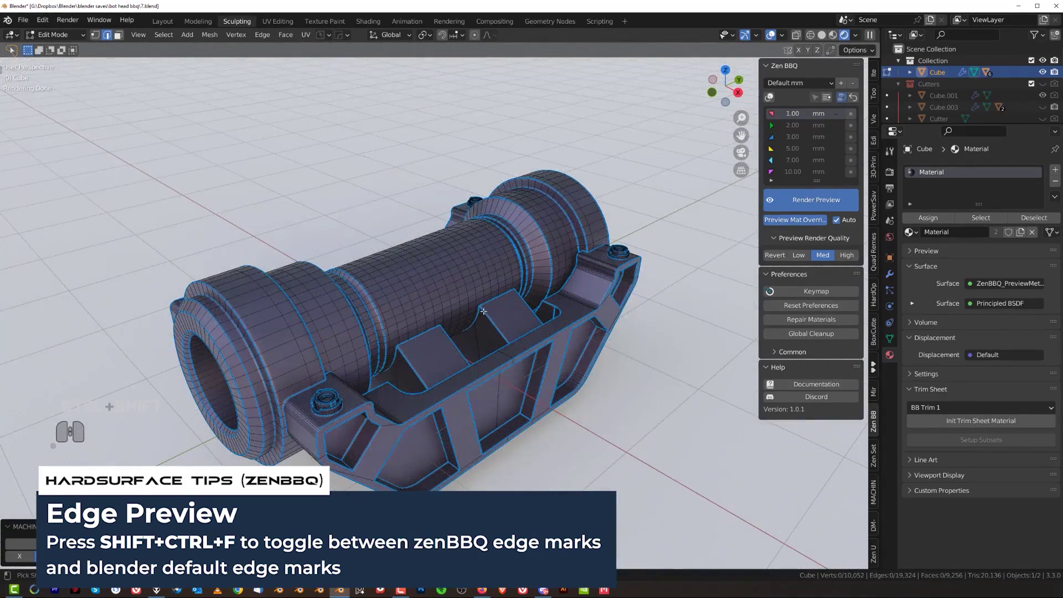
key("ctrl+shift+f")
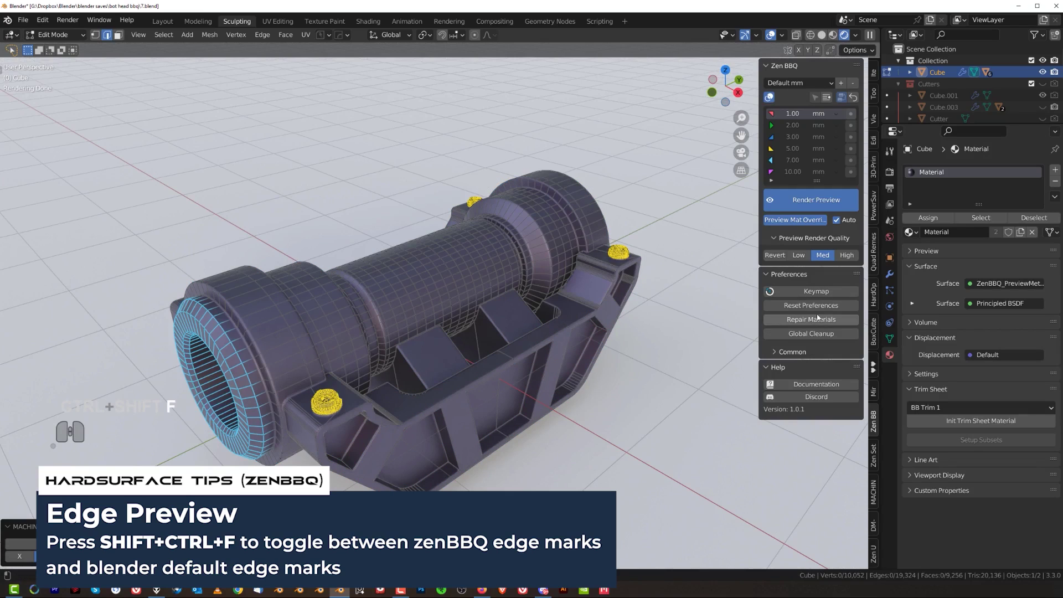
- Review the Zen BBQ keymap in the add-on preferences and close the preferences window
left_click(820, 295)
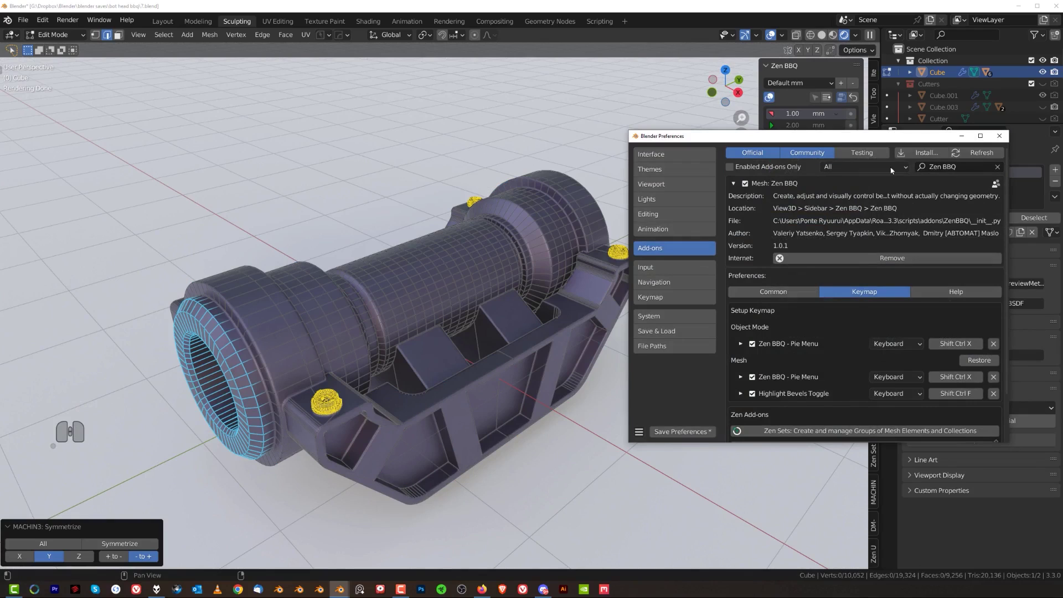
left_click(999, 136)
key("Tab")
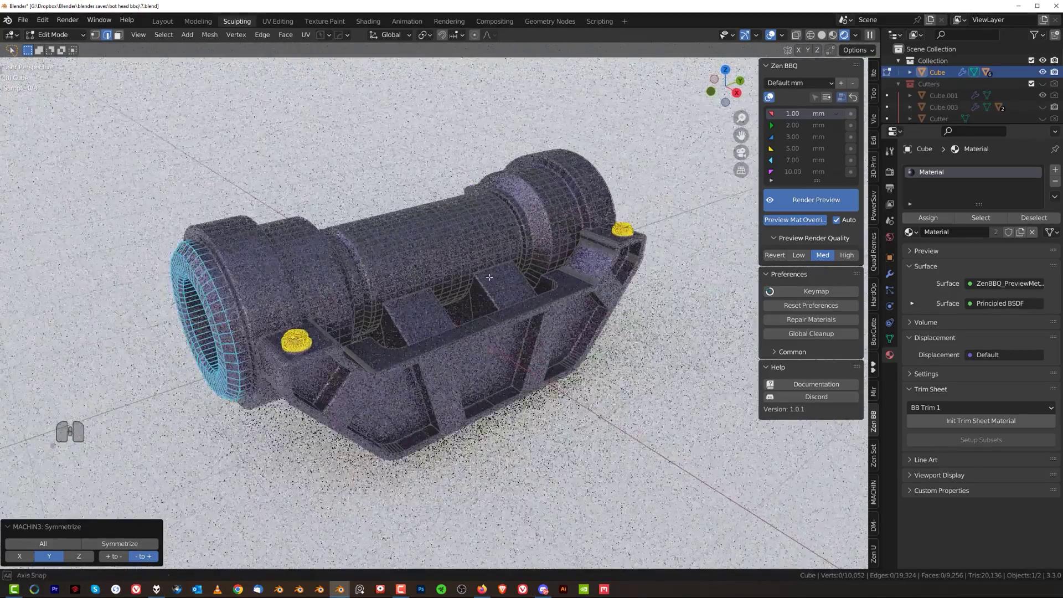
- Revert the Zen BBQ preview render quality and set it to High for the rendered model in Object Mode
scroll(481, 245, "up", 3)
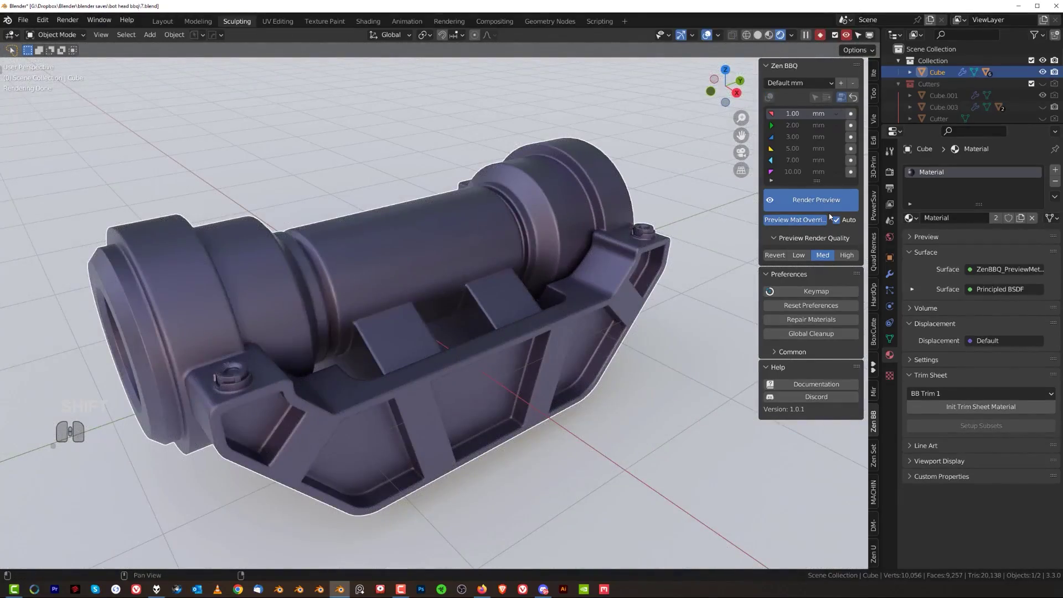
left_click(818, 203)
left_click(775, 256)
left_click(847, 255)
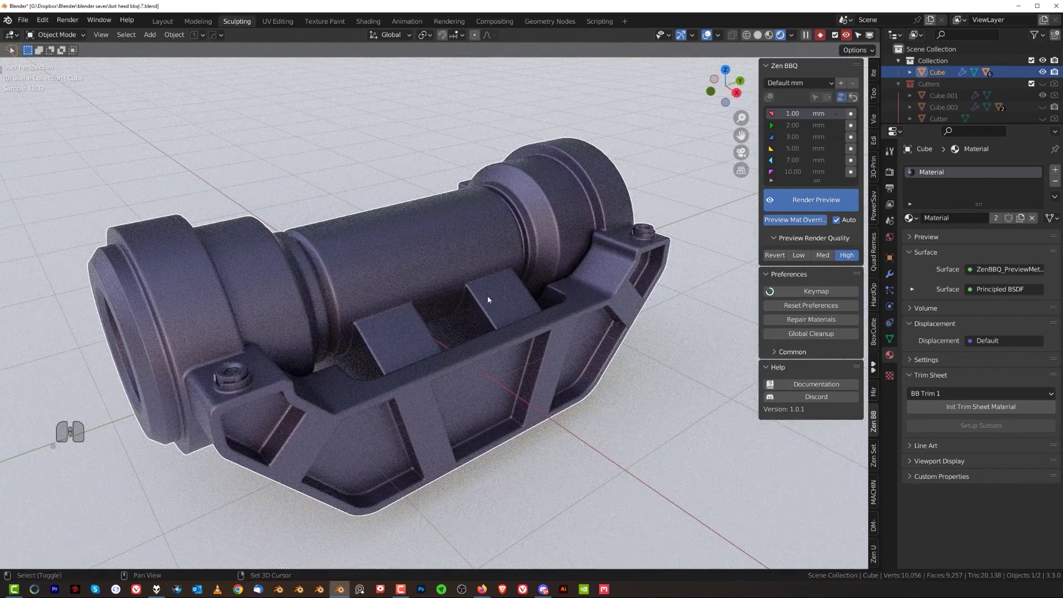
middle_click_drag(488, 295, 508, 295, "shift")
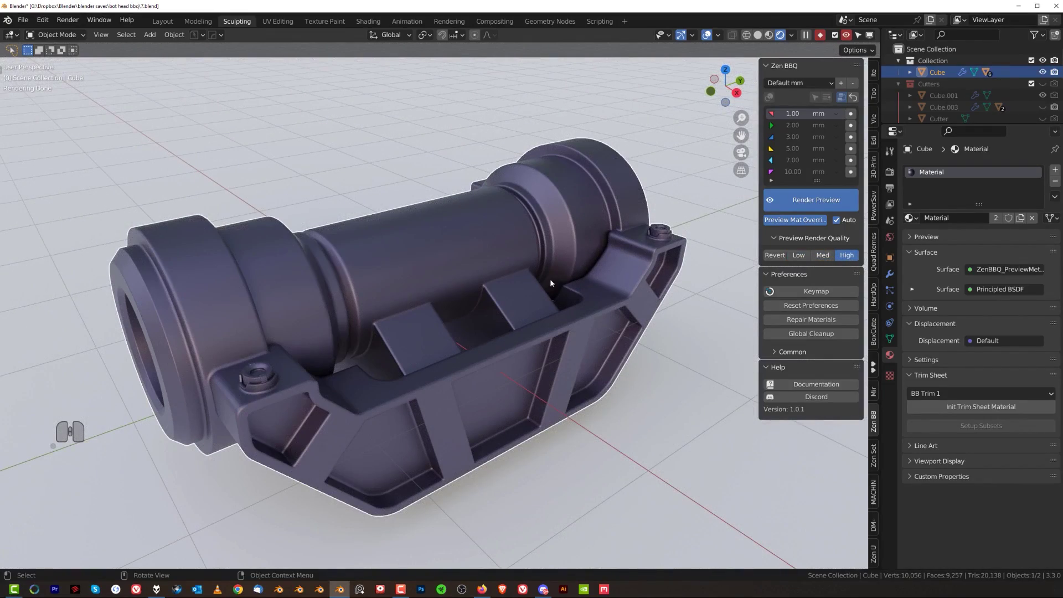
- Repair the Zen BBQ materials and turn the render preview off and on again to restore the preview material override
left_click(811, 321)
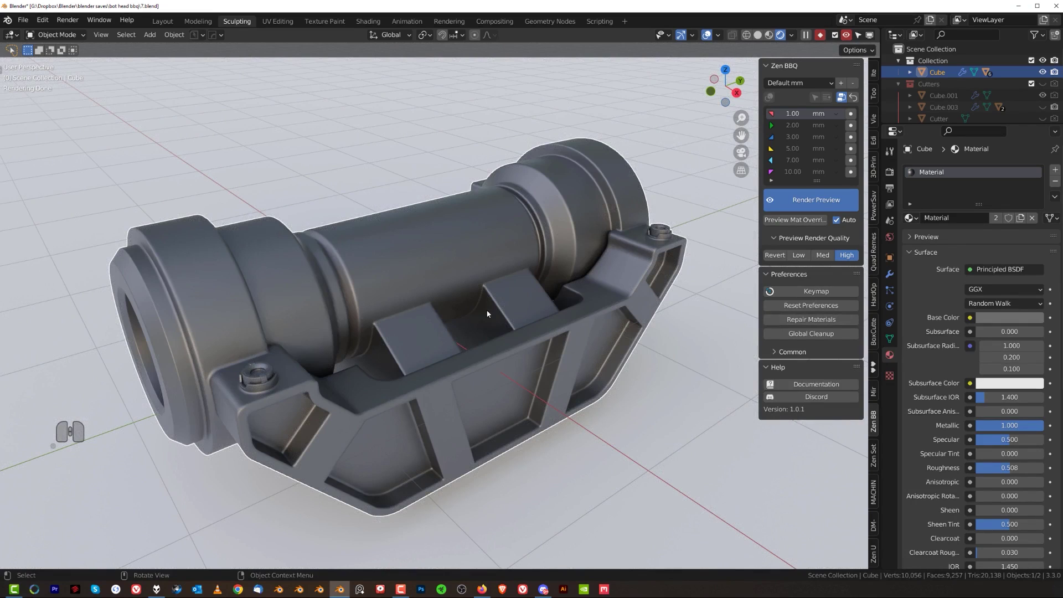
left_click(829, 199)
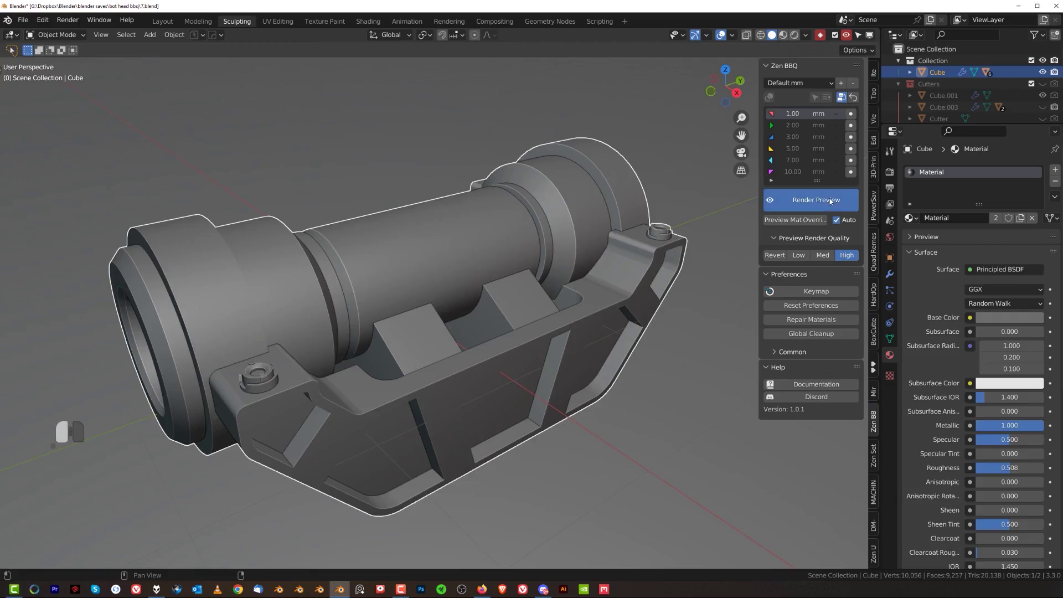
left_click(830, 198)
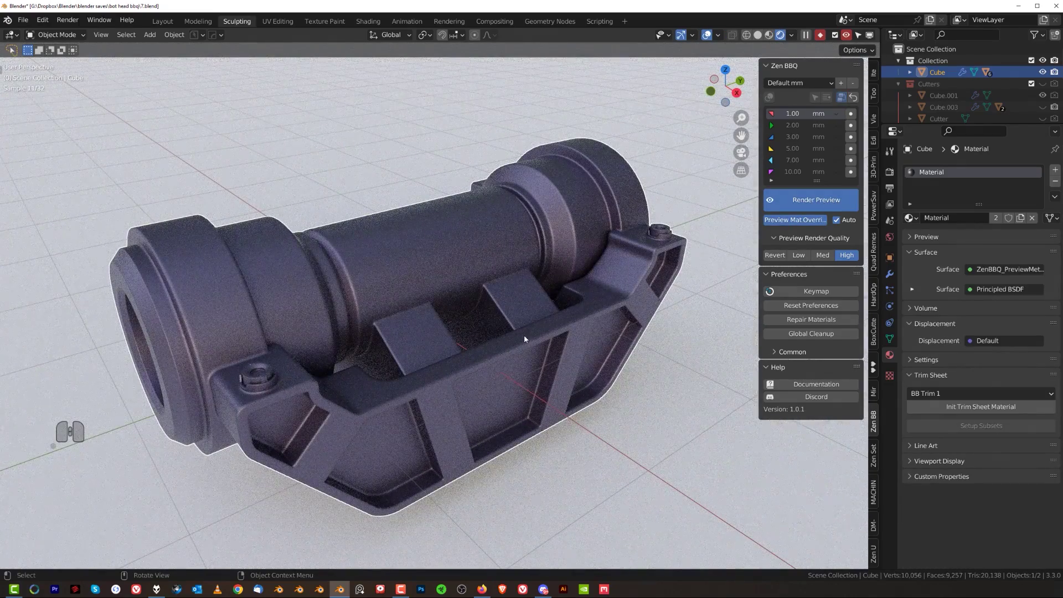
- Frame the finished beveled model in the viewport and save the Blender file
middle_click_drag(513, 307, 514, 269, "shift")
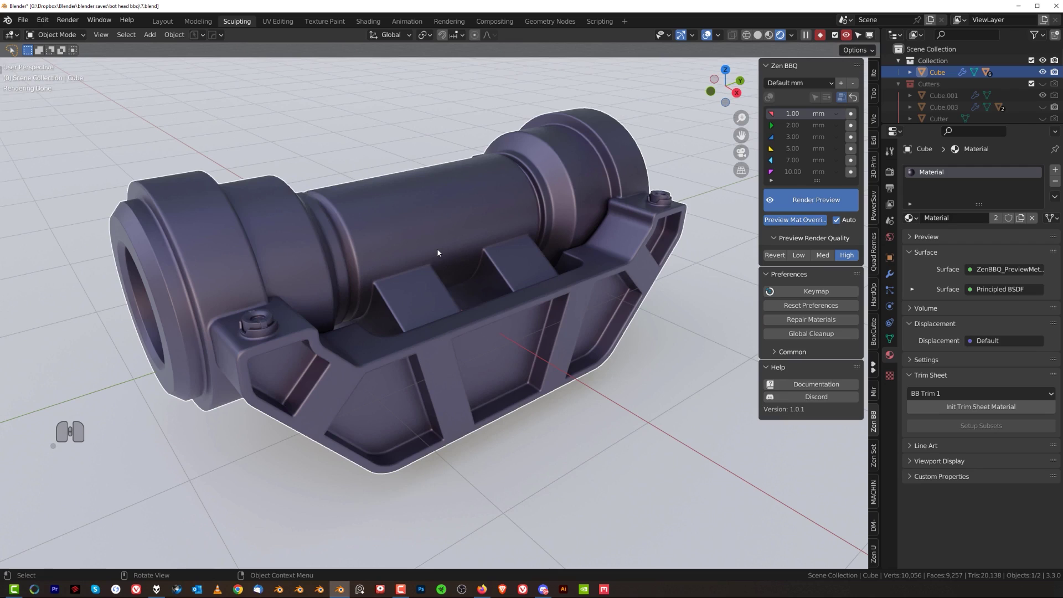
key("ctrl+s")
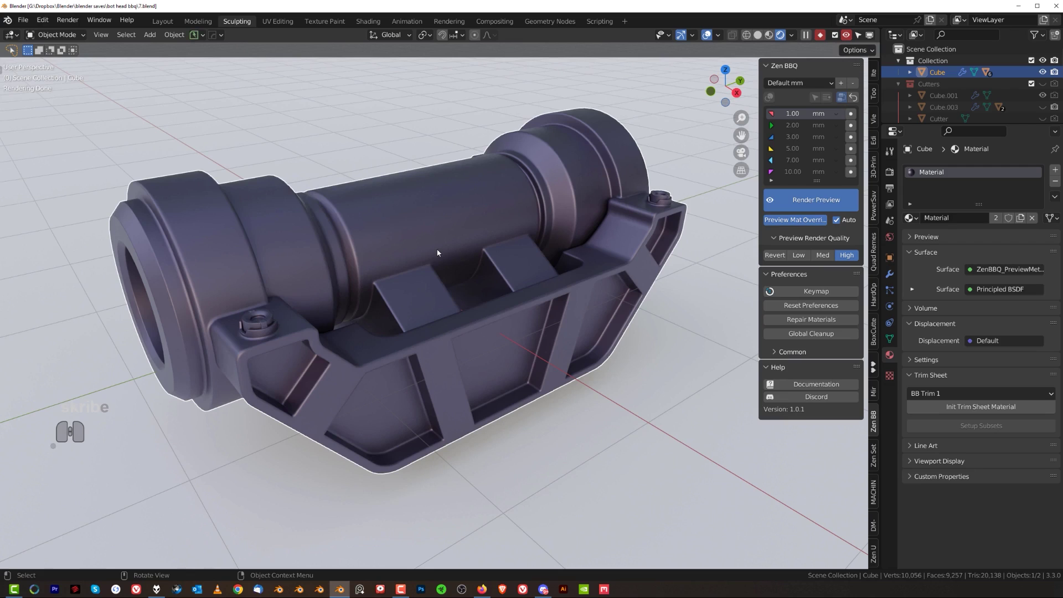